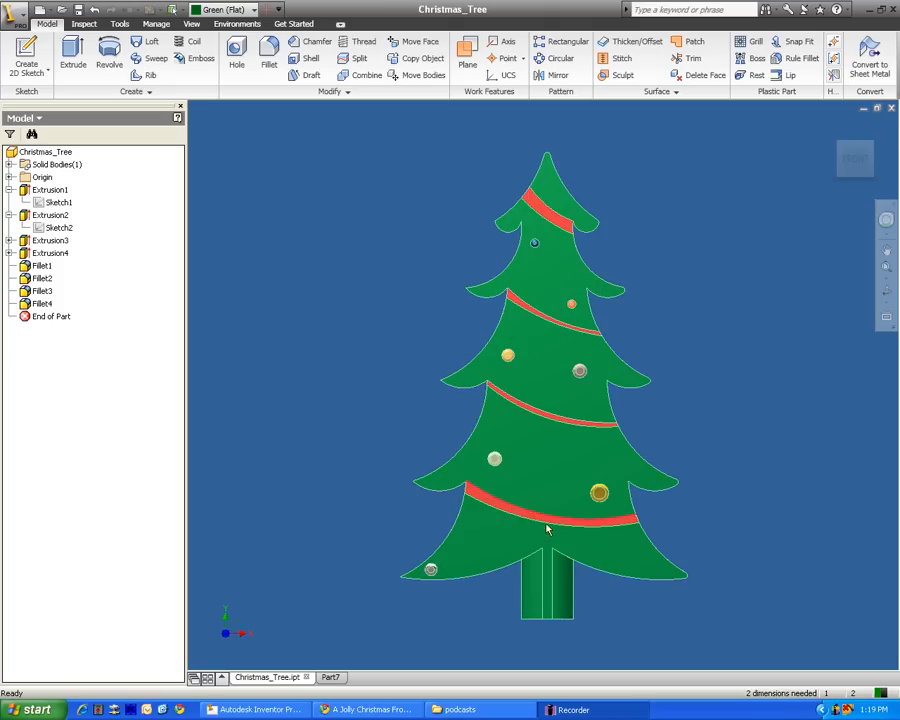
Switch to the Part7 document and extrude its finished rectangle sketch by 1 in.
click(330, 678)
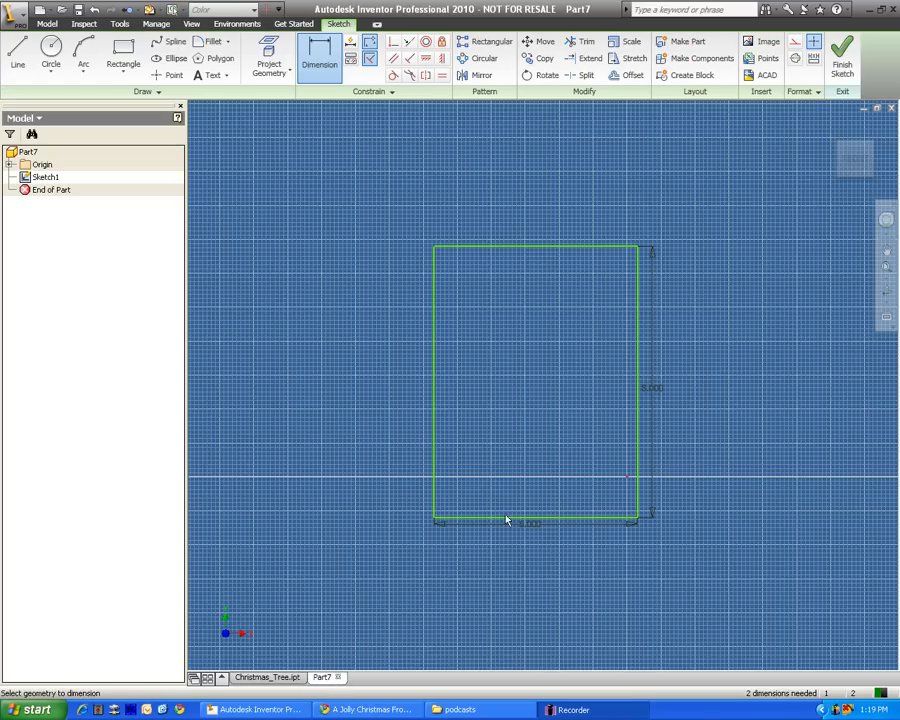
scroll(649, 422, up, 10)
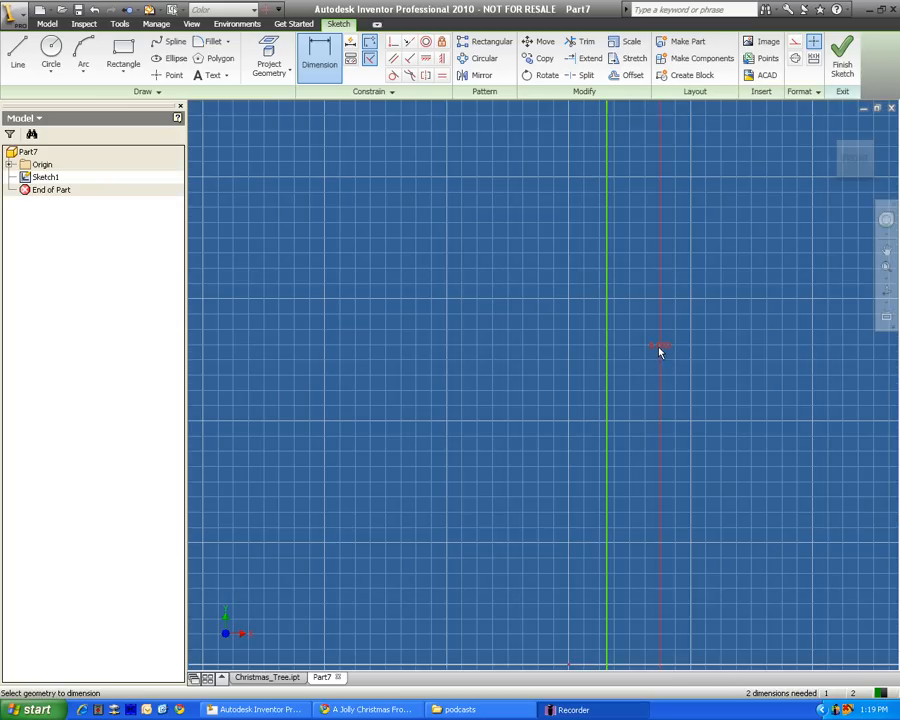
scroll(658, 351, up, 5)
scroll(665, 320, down, 6)
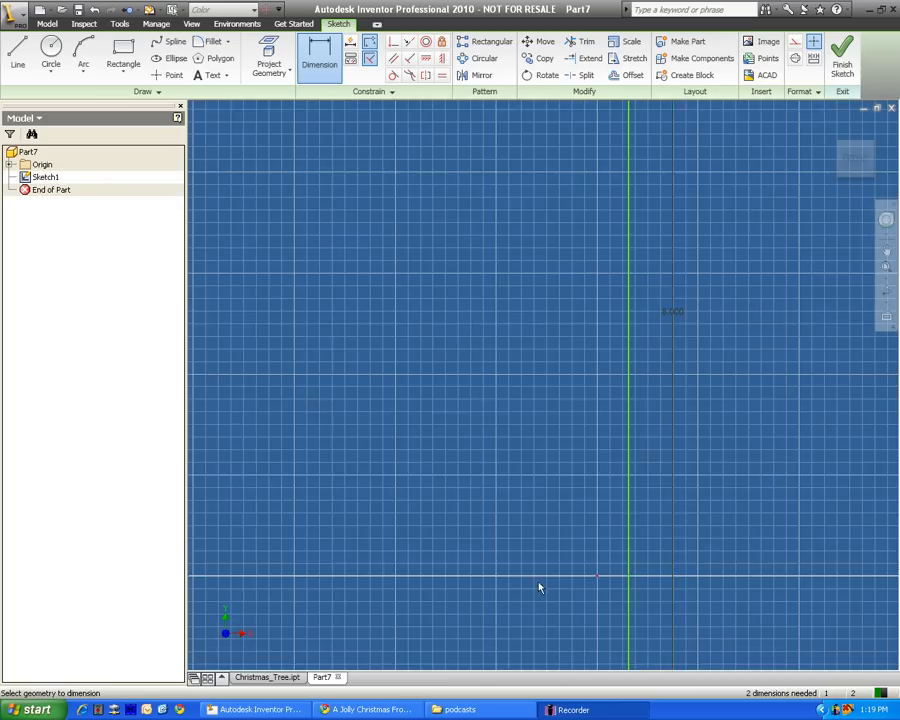
scroll(539, 587, down, 5)
scroll(480, 629, up, 8)
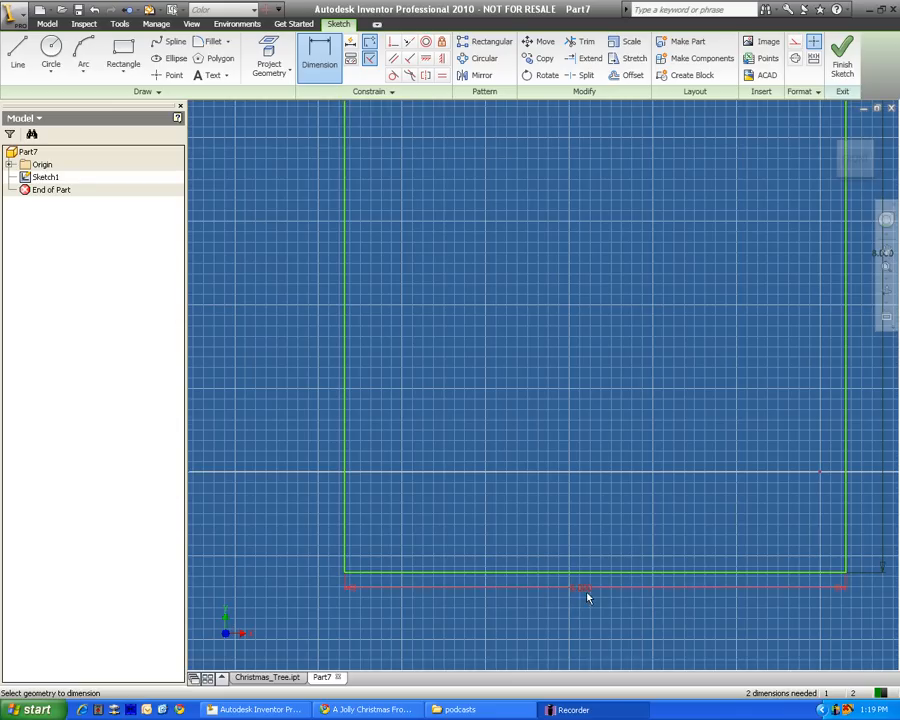
scroll(660, 540, down, 3)
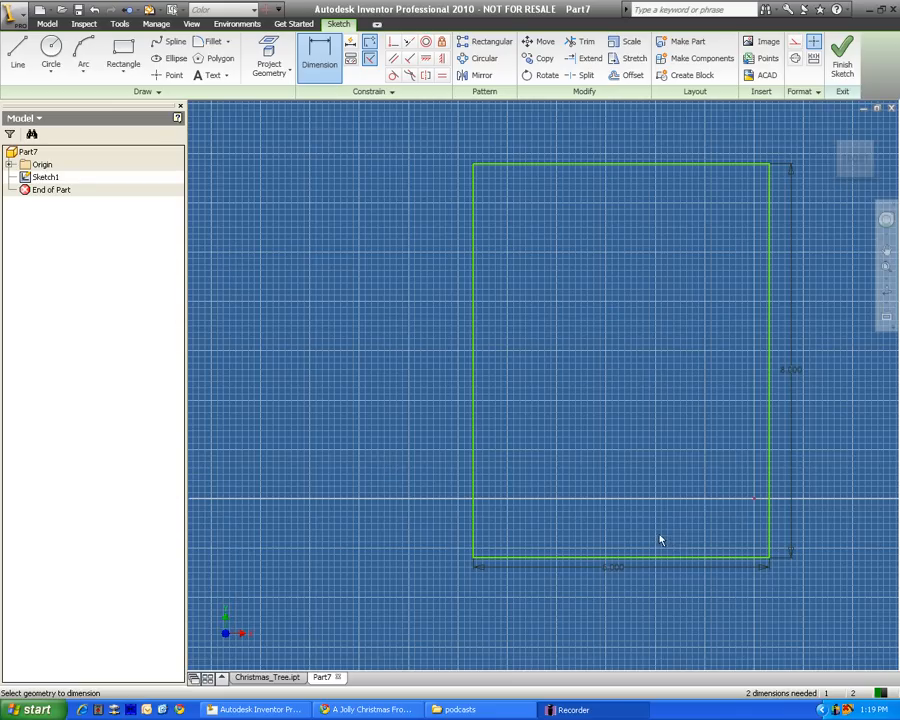
click(843, 58)
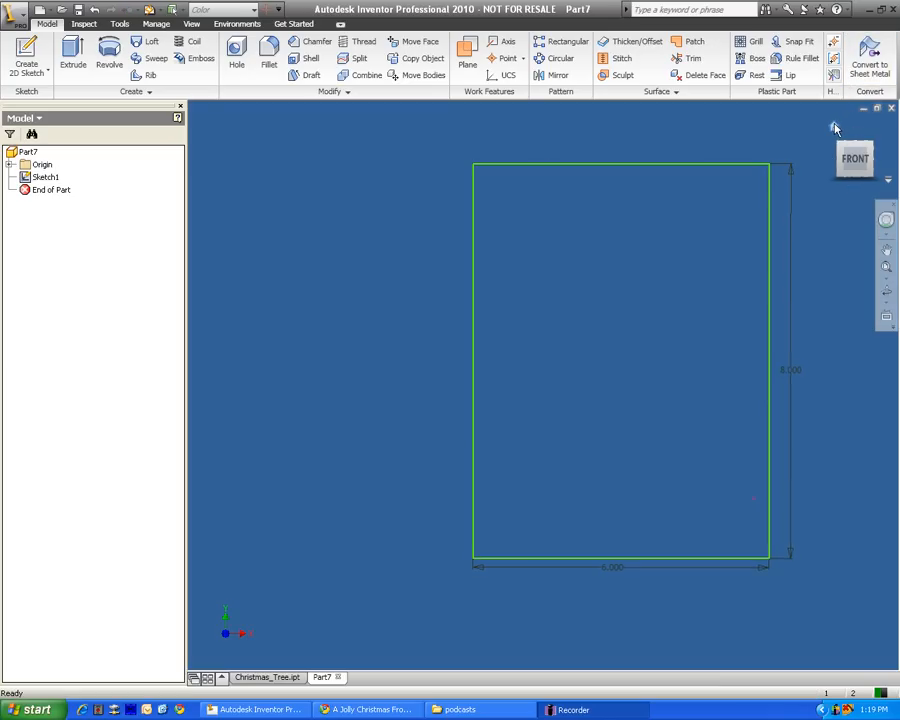
click(70, 55)
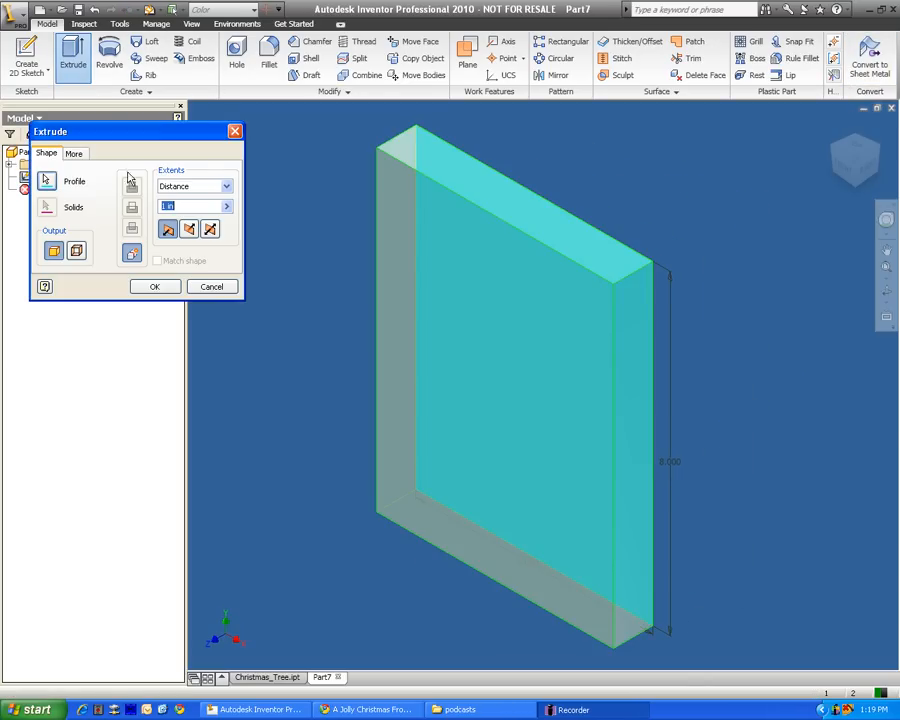
click(154, 286)
Start a new sketch on the block's large front face and view that face straight on.
mouse_move(852, 160)
mouse_down()
mouse_move(878, 146)
mouse_move(835, 185)
mouse_up()
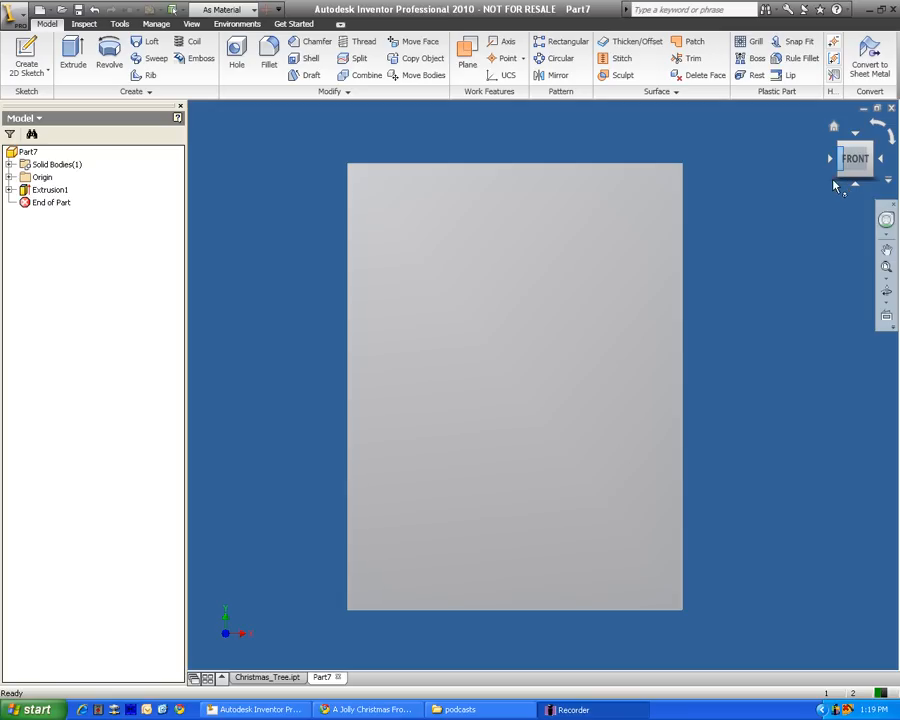
click(36, 52)
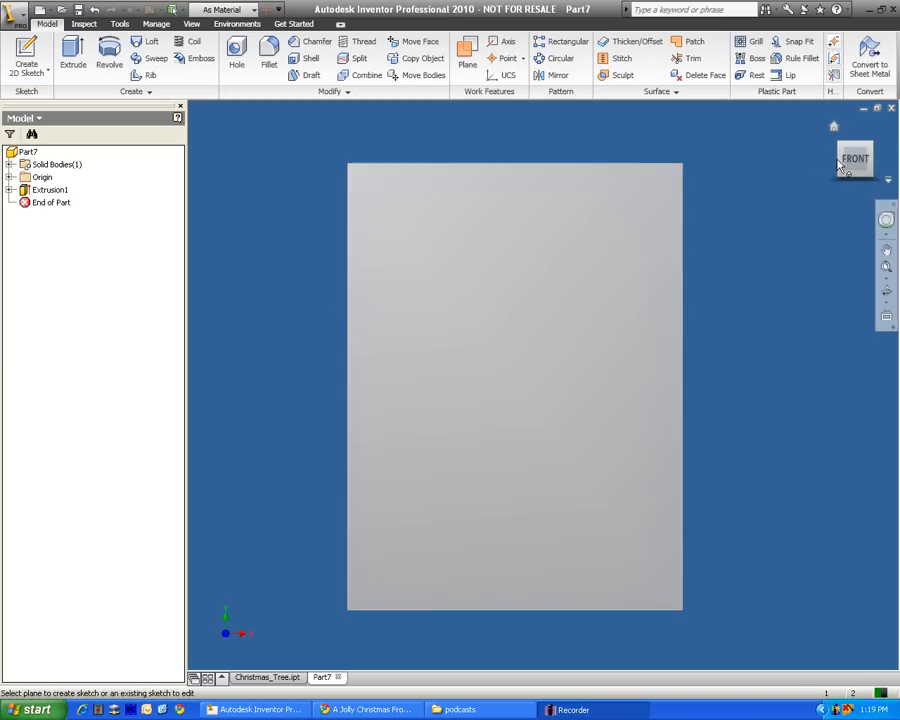
key(Escape)
mouse_move(851, 164)
mouse_down()
mouse_move(888, 192)
mouse_move(815, 192)
mouse_move(870, 192)
mouse_move(850, 165)
mouse_up()
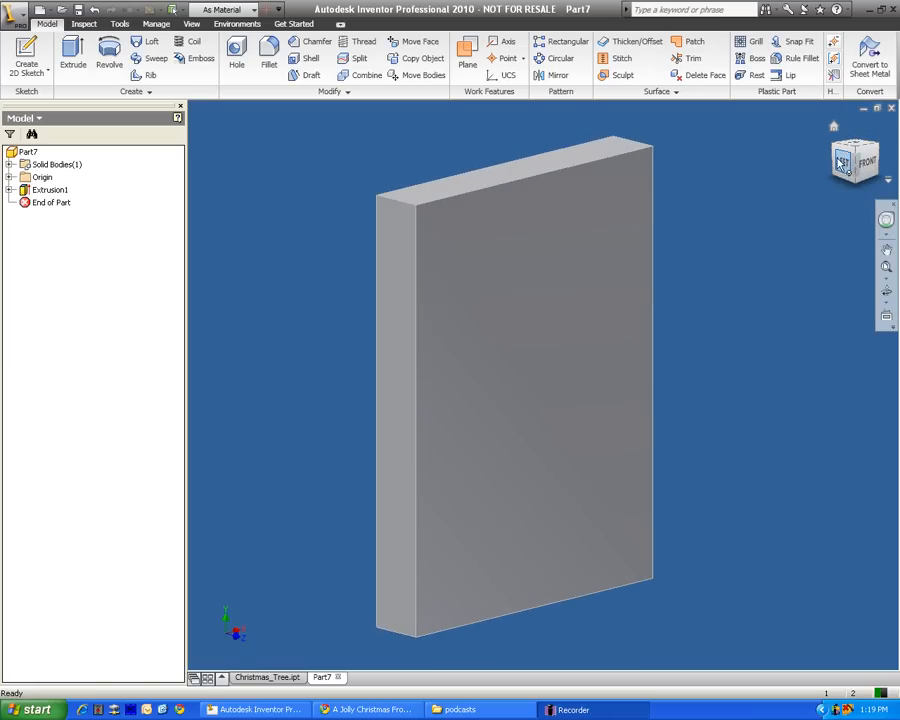
key(s)
click(496, 217)
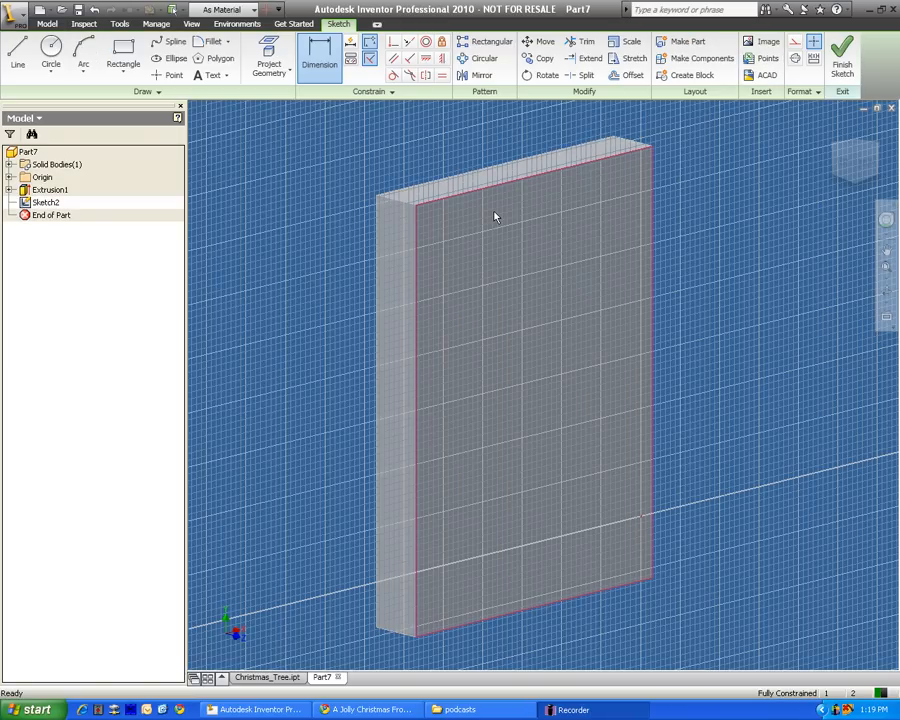
click(838, 160)
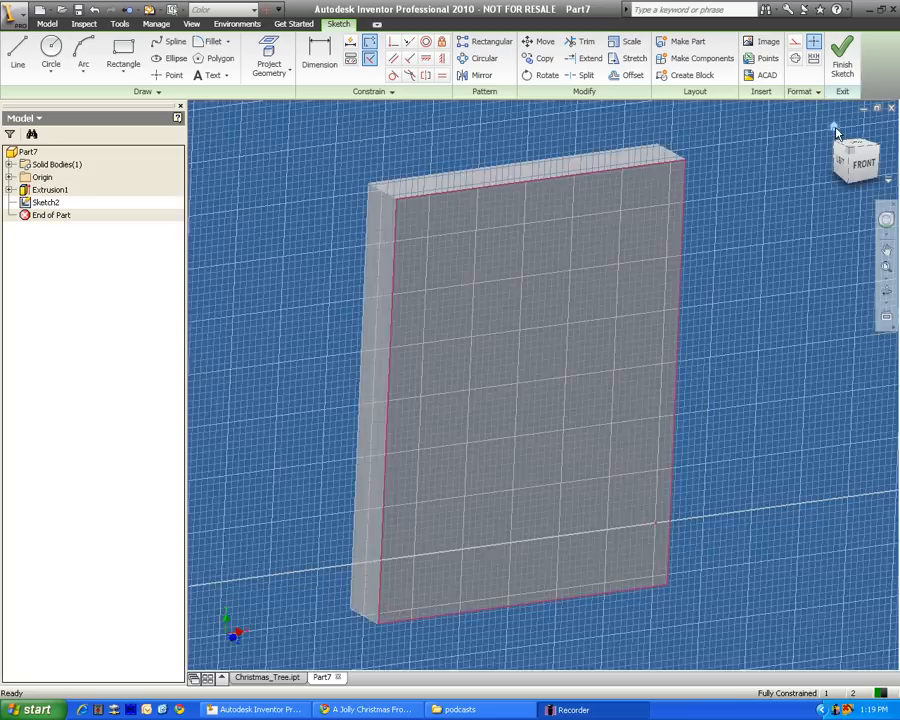
click(840, 163)
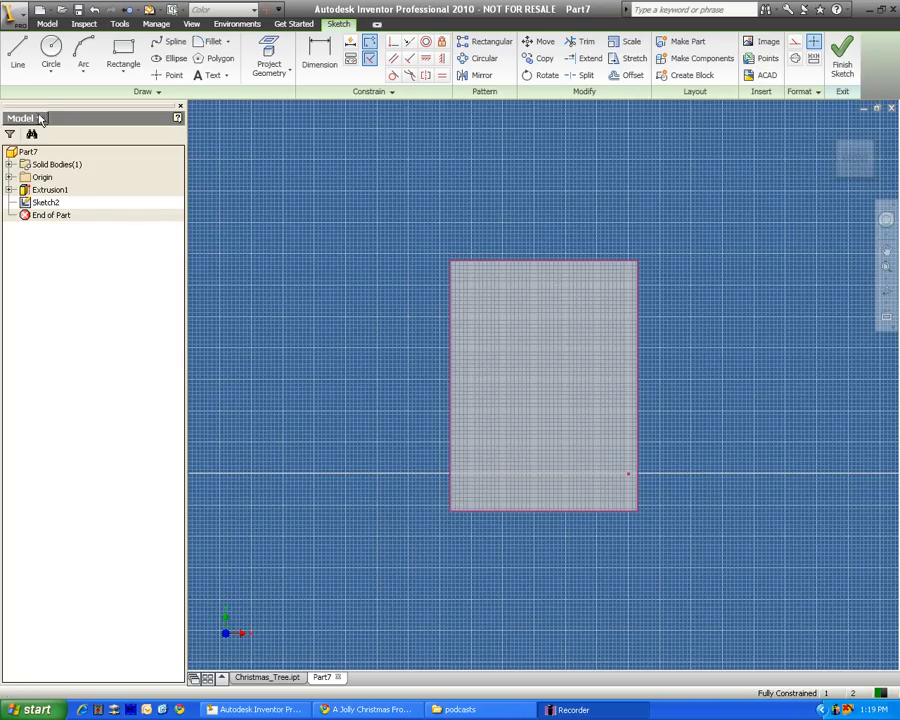
Sketch a vertical centre line about 8 in long from the midpoint of the face's top edge down to its bottom edge.
click(17, 57)
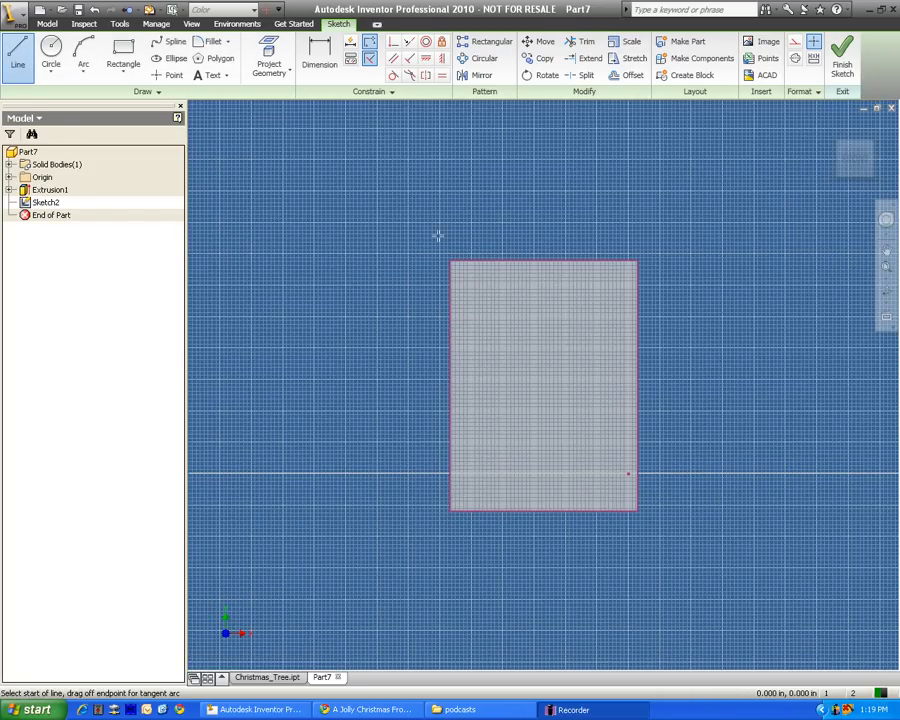
scroll(512, 295, up, 5)
scroll(680, 266, down, 2)
scroll(710, 268, down, 2)
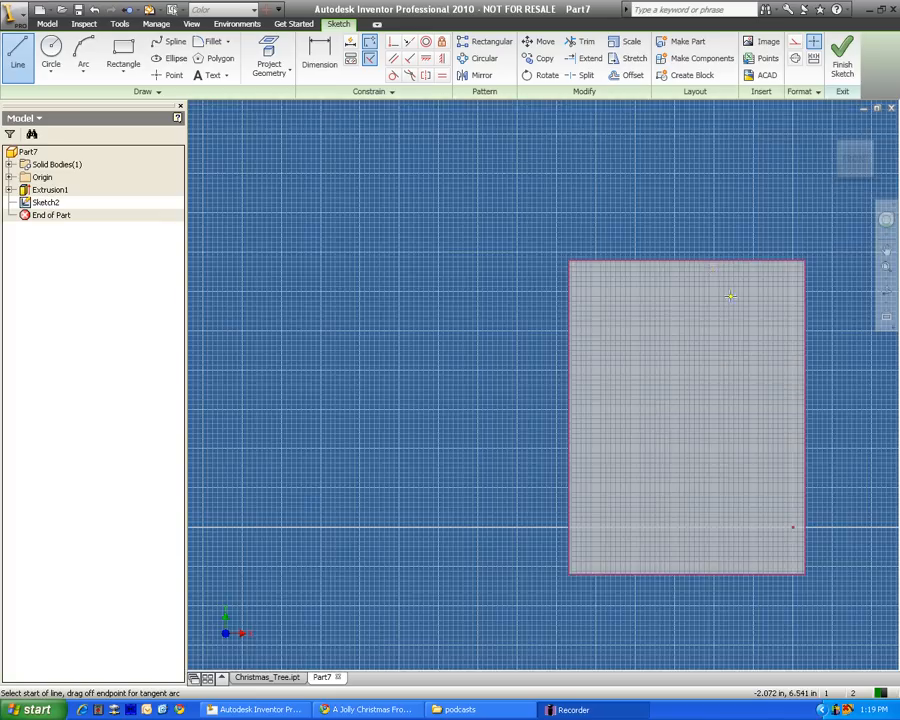
scroll(697, 239, up, 3)
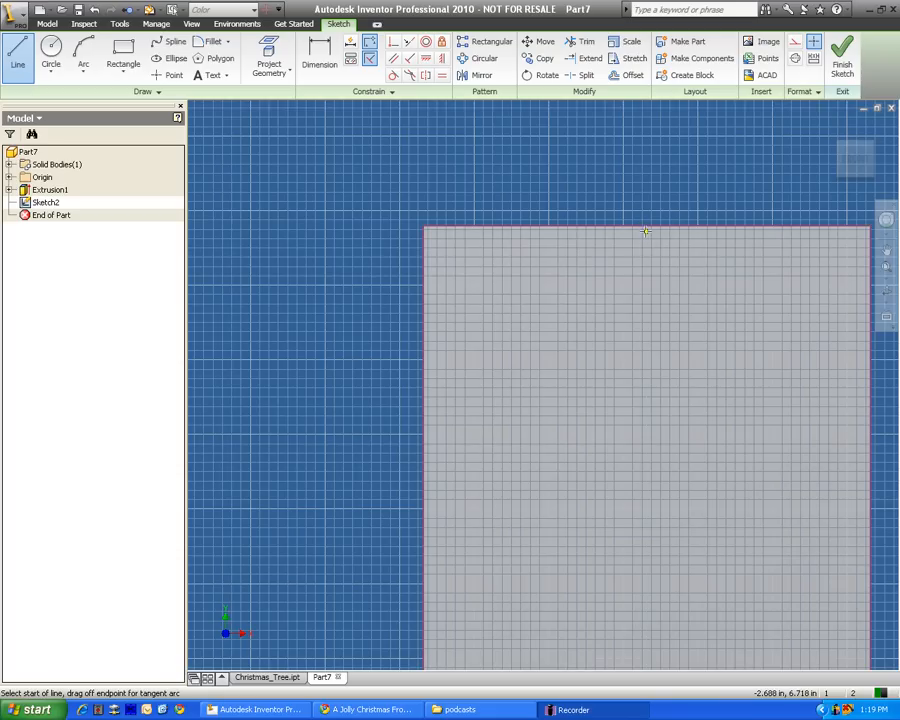
click(645, 226)
scroll(654, 346, up, 2)
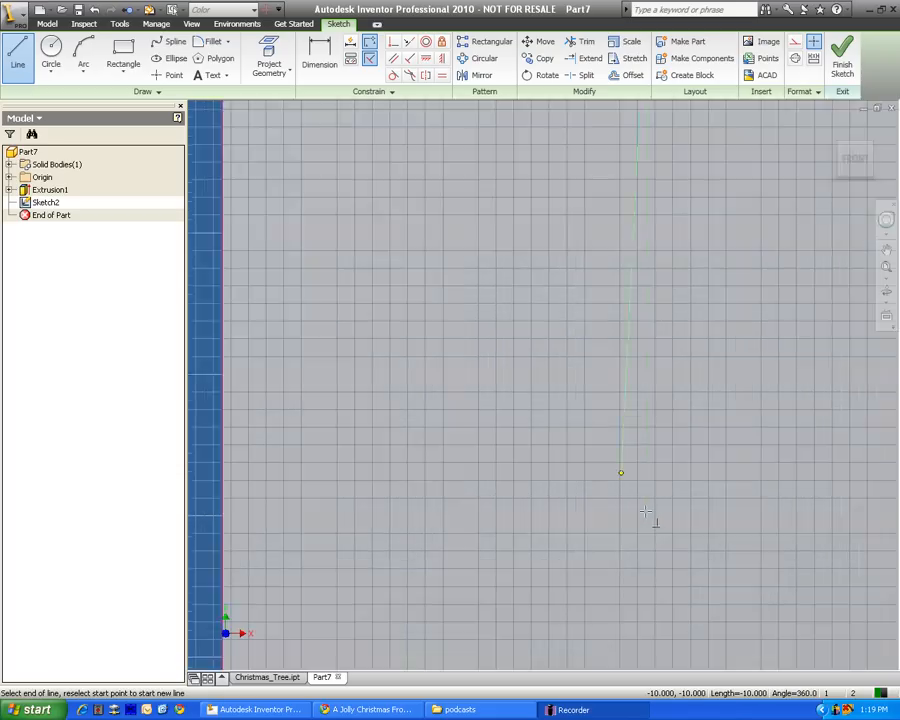
scroll(648, 518, down, 4)
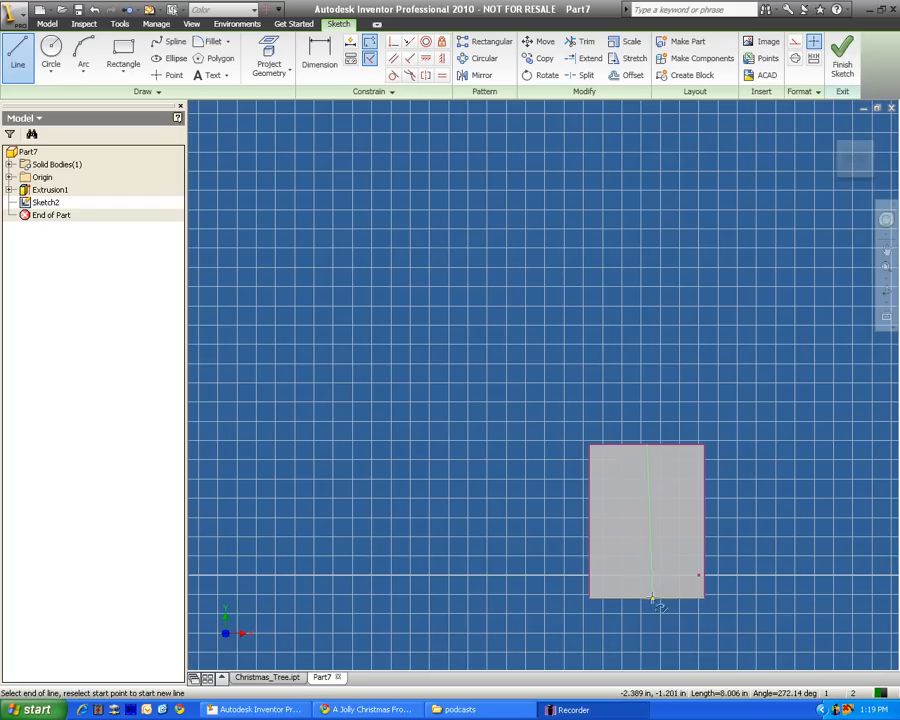
scroll(645, 598, up, 3)
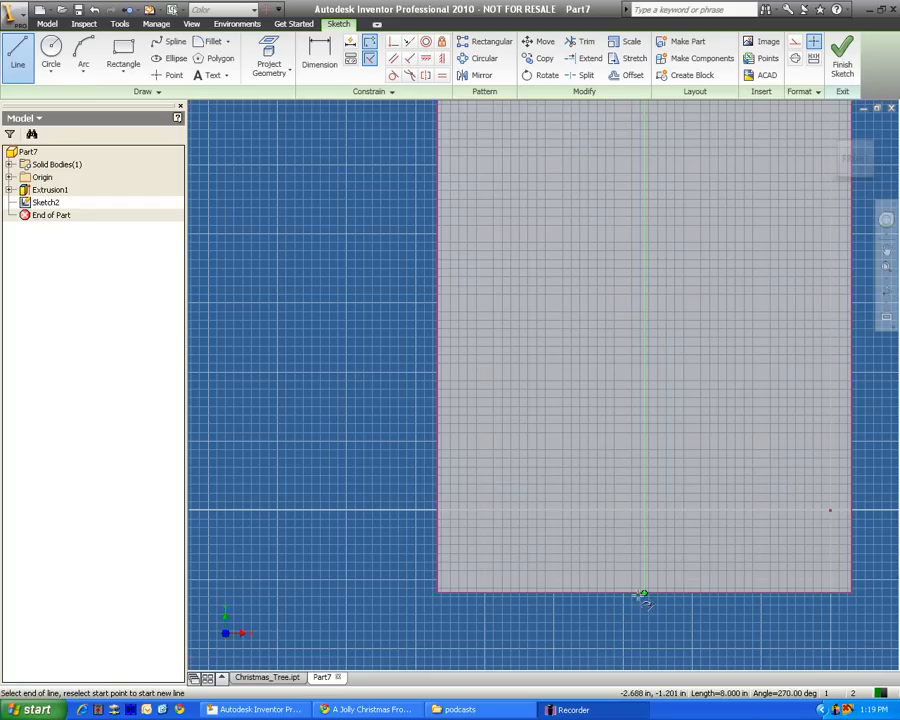
scroll(645, 598, up, 3)
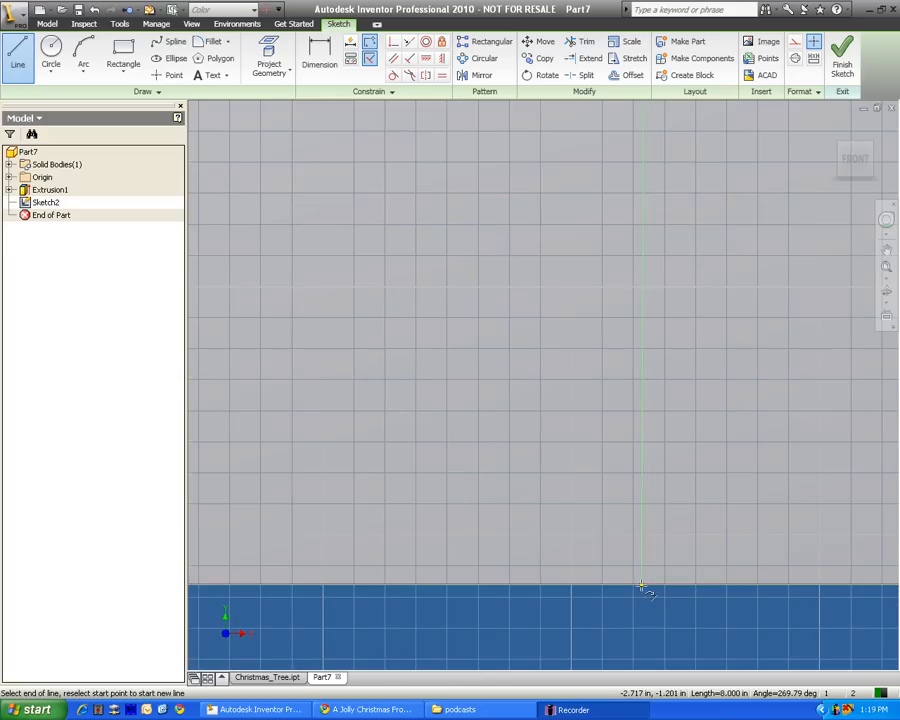
double_click(641, 588)
scroll(641, 588, down, 3)
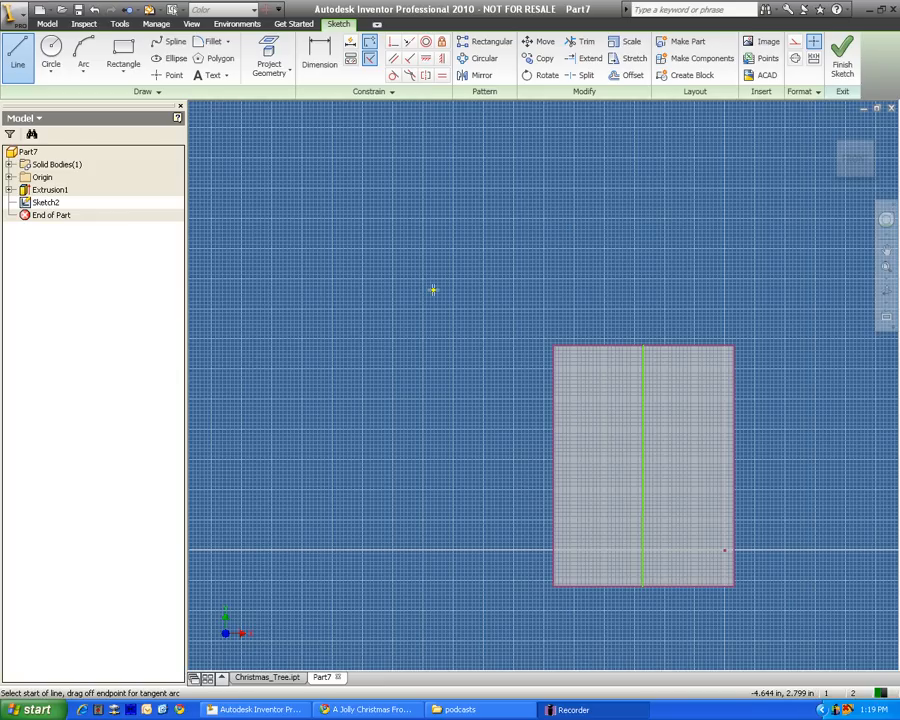
Draw the tree's top tier left of the centre line with two three-point arcs, one outward from the line's upper end and one back inward.
click(83, 55)
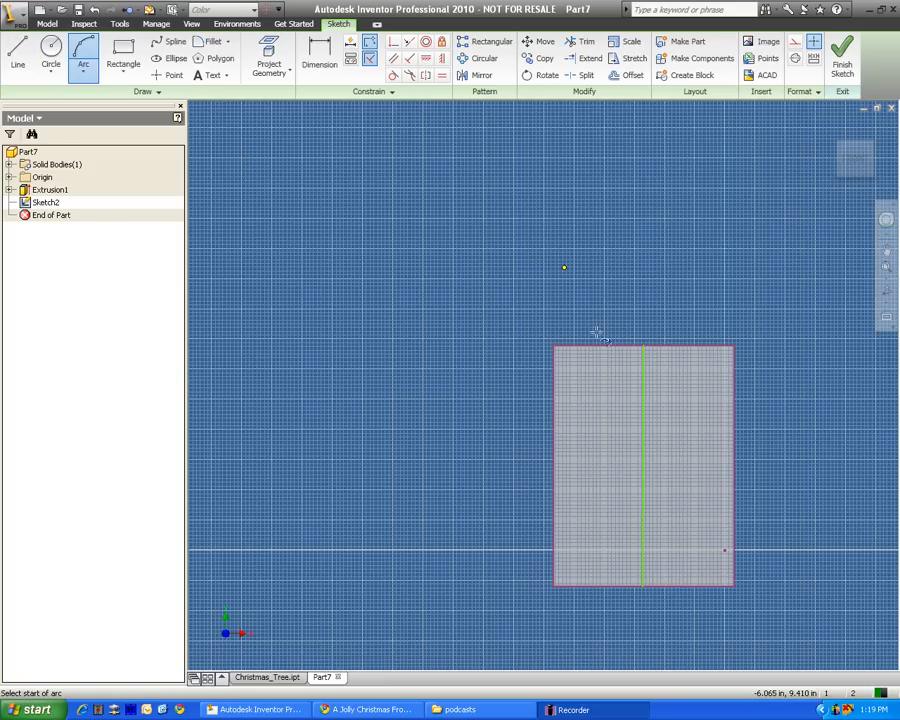
click(643, 346)
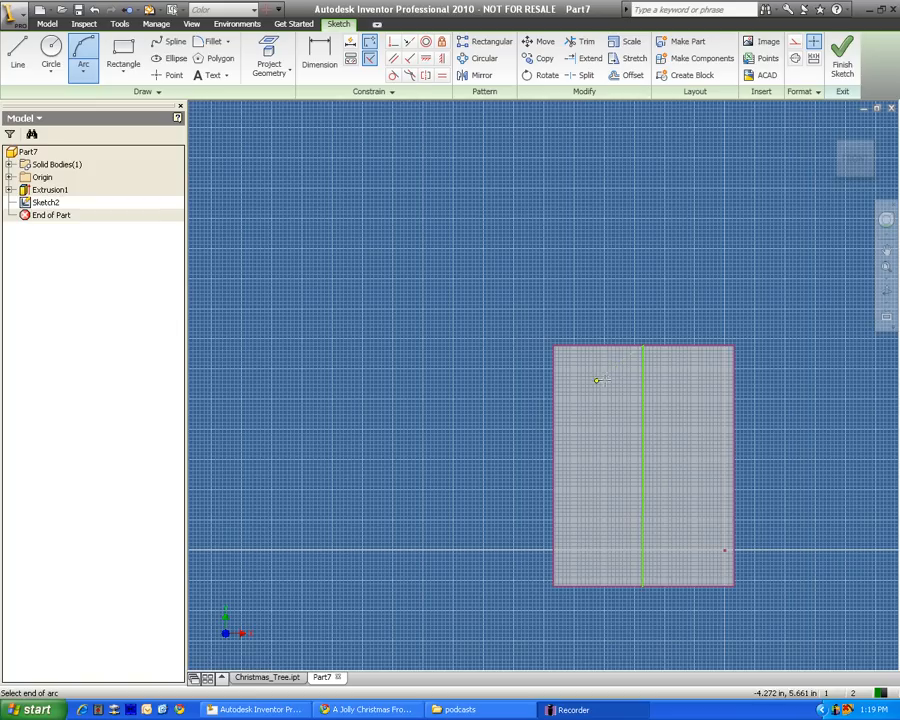
click(597, 380)
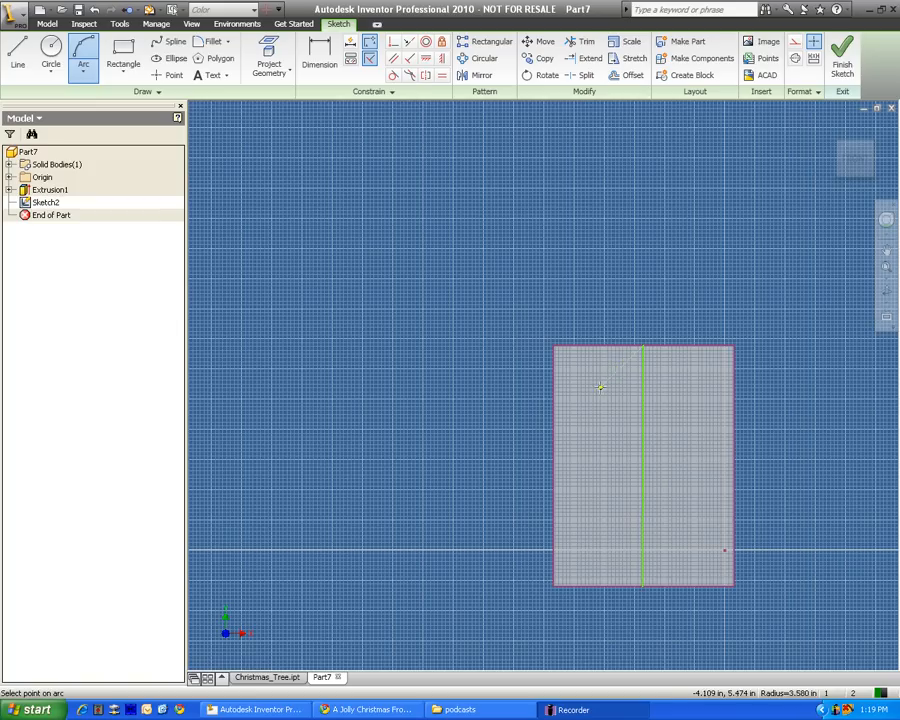
click(600, 388)
click(606, 389)
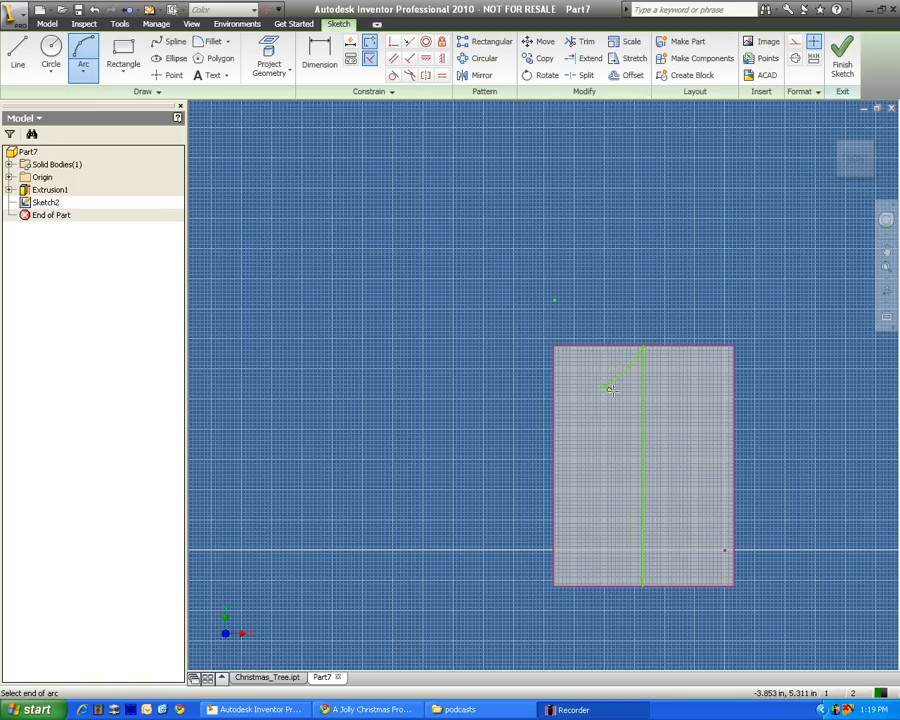
click(620, 401)
click(619, 401)
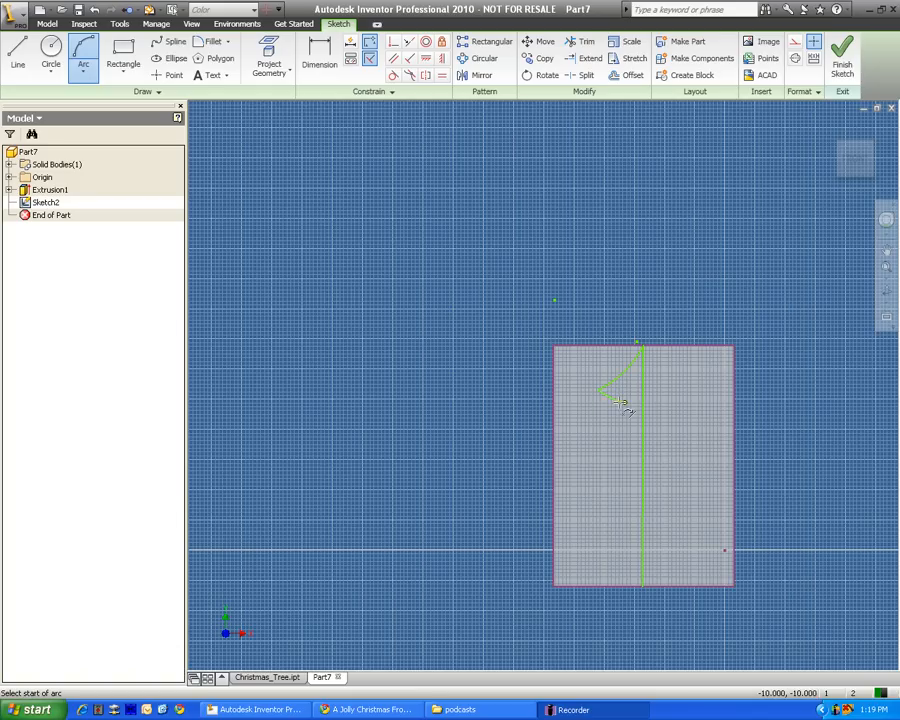
Add the second branch tier with two connected three-point arcs, sweeping down and outward from the top tier's inner end and back inward.
click(623, 403)
click(582, 438)
click(598, 437)
click(582, 442)
click(612, 443)
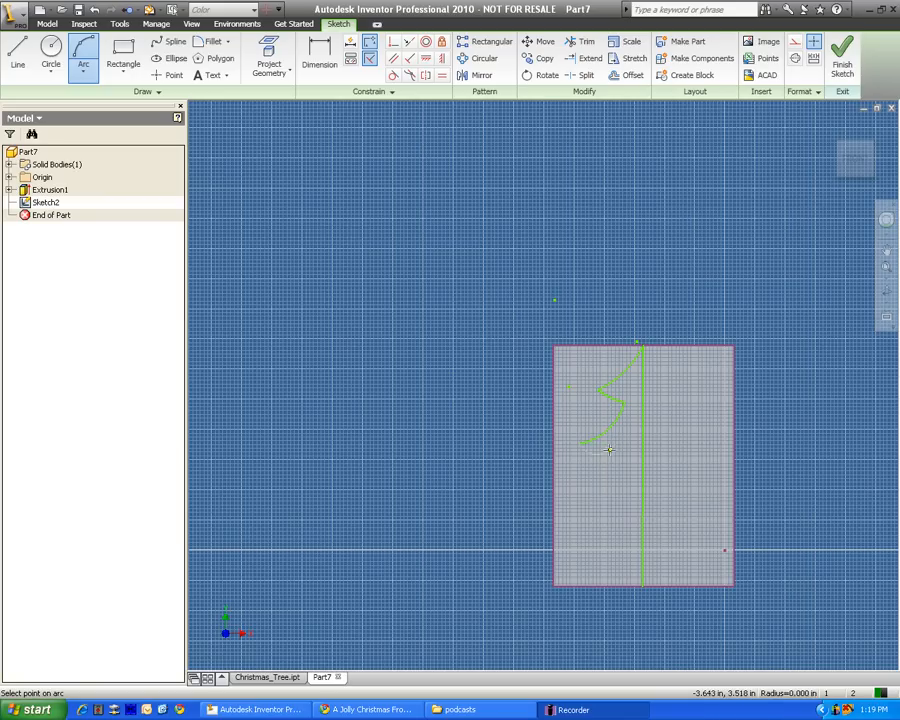
click(606, 450)
Add the third branch tier below the second with a long arc down and outward and a short arc returning inward.
click(614, 516)
click(573, 497)
click(583, 491)
click(588, 503)
click(606, 497)
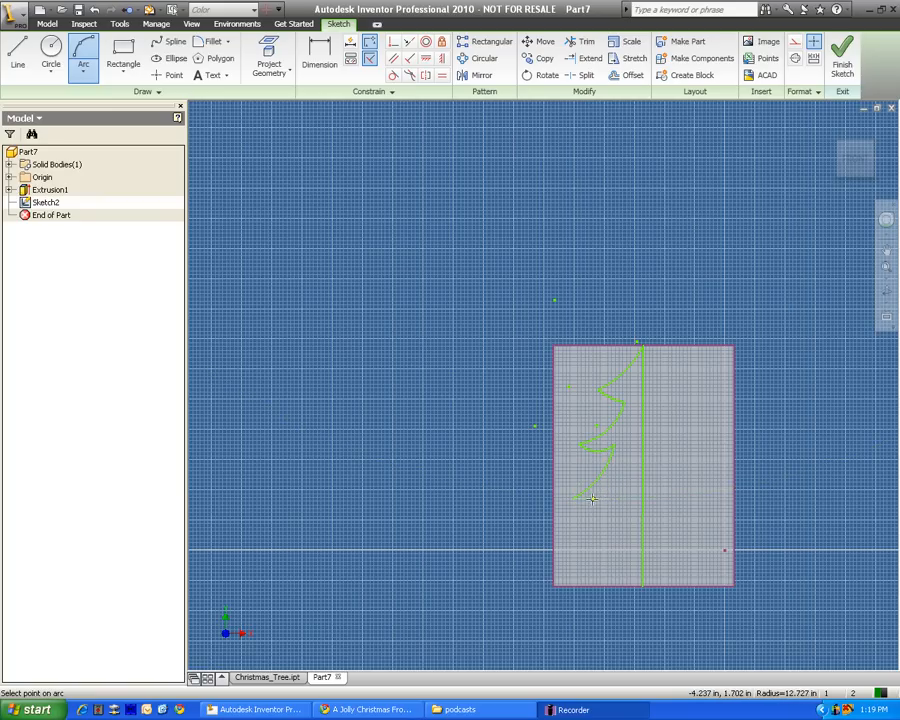
click(598, 501)
Add the fourth branch tier with two three-point arcs continuing from the third tier's inner end, outward and back inward.
click(607, 498)
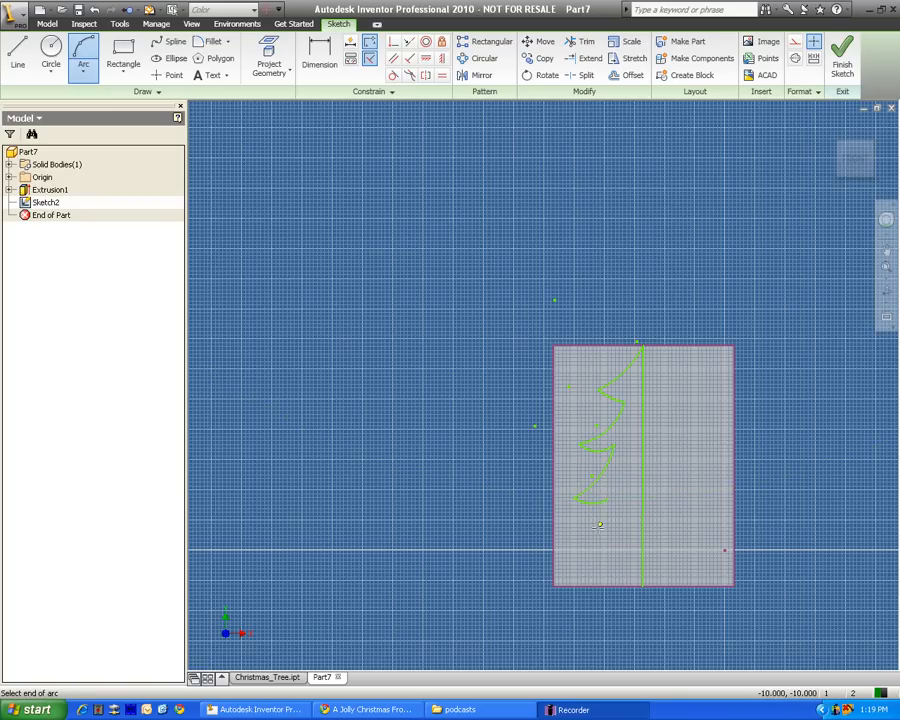
click(574, 538)
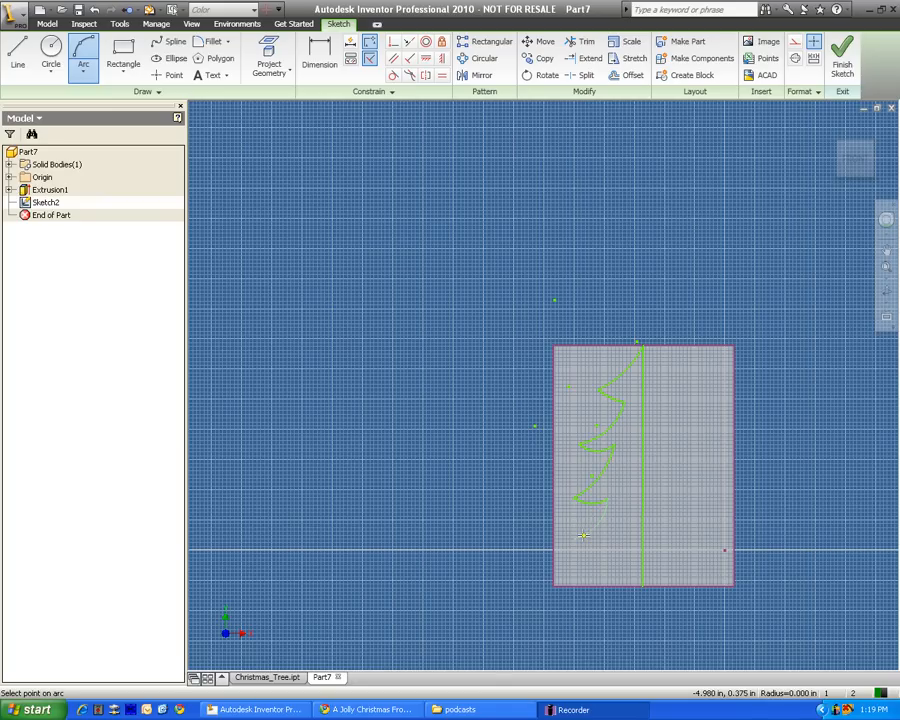
click(580, 540)
click(586, 538)
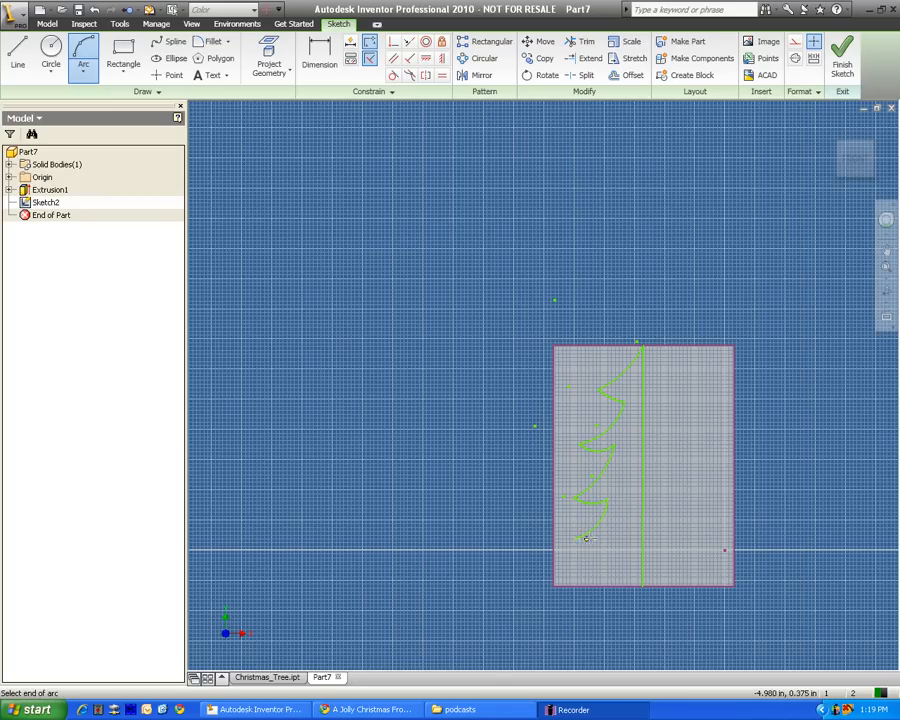
click(607, 538)
click(600, 540)
Draw the lowest branch tier with an arc outward from the fourth tier and a wide arc curving back toward the centre line.
click(607, 540)
click(570, 565)
click(574, 564)
click(568, 565)
click(628, 561)
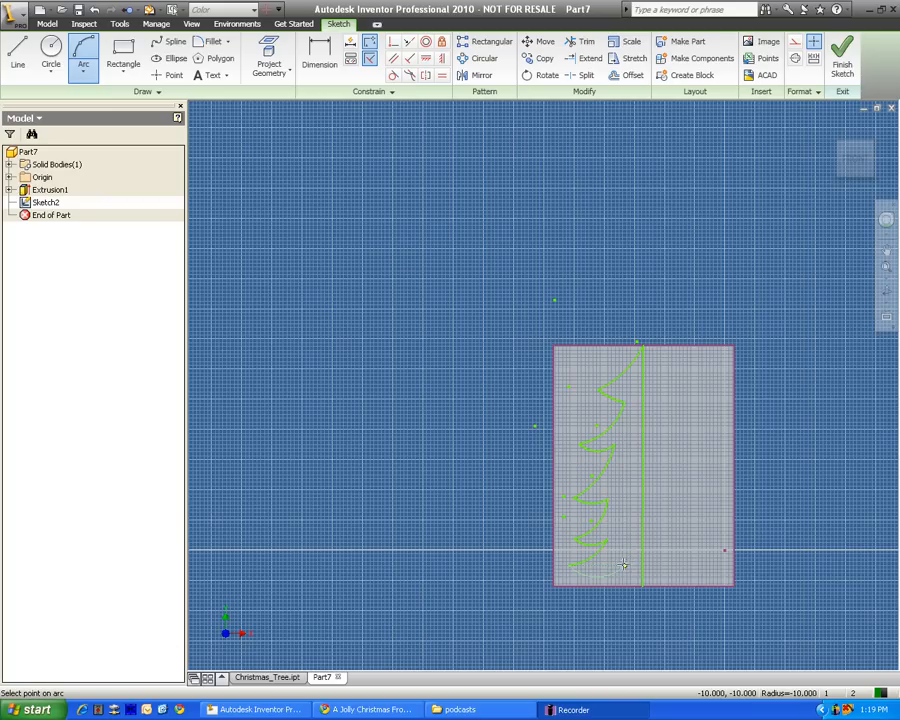
click(616, 563)
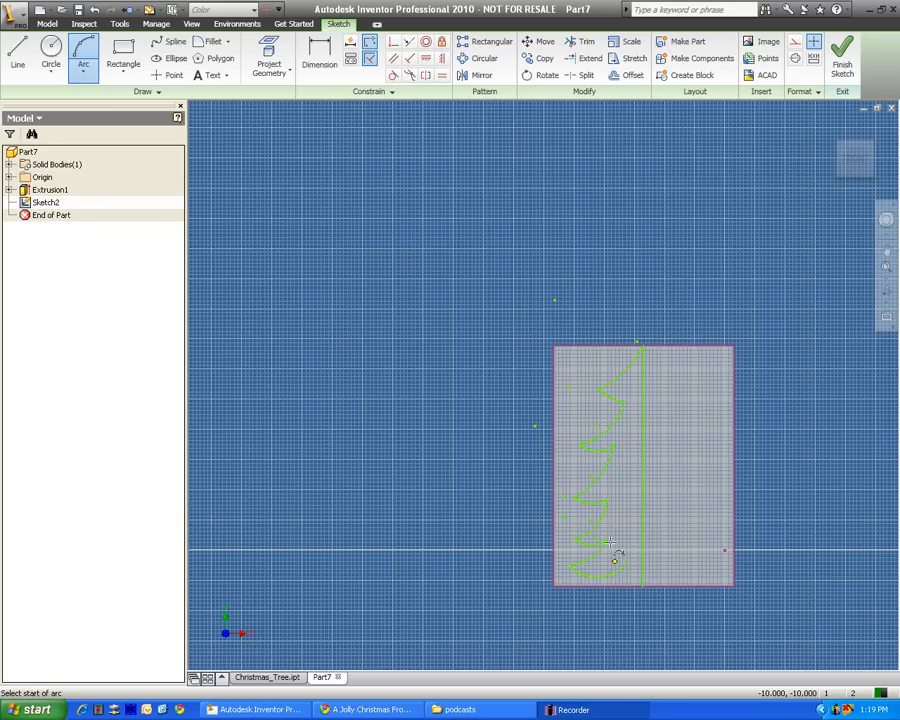
Draw the trunk's side as a vertical line about 0.83 in long from the lowest tier's inner end down to the block's bottom edge.
click(17, 55)
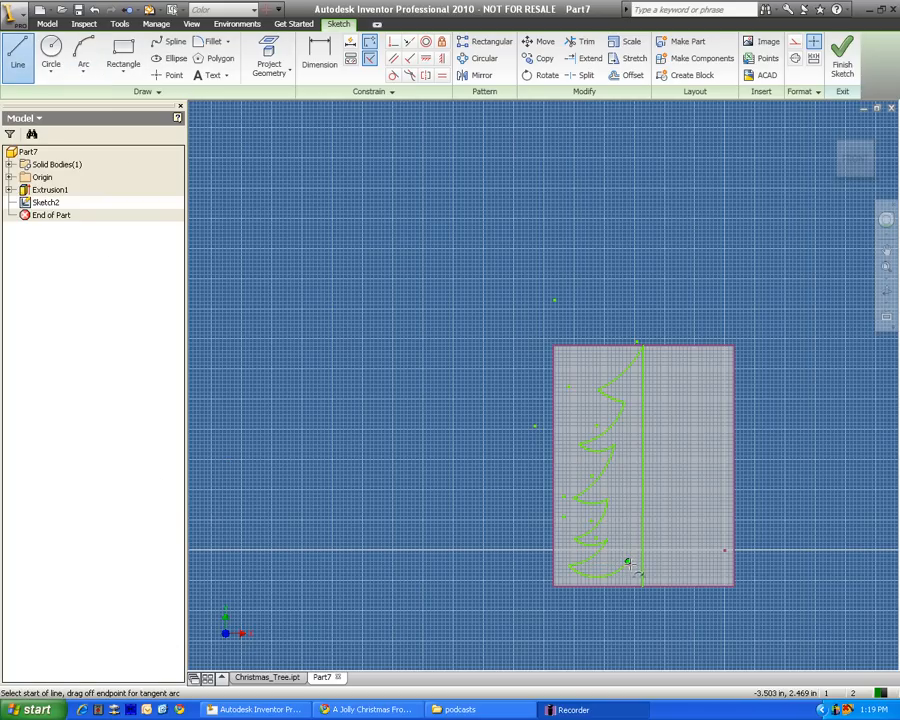
scroll(628, 563, down, 5)
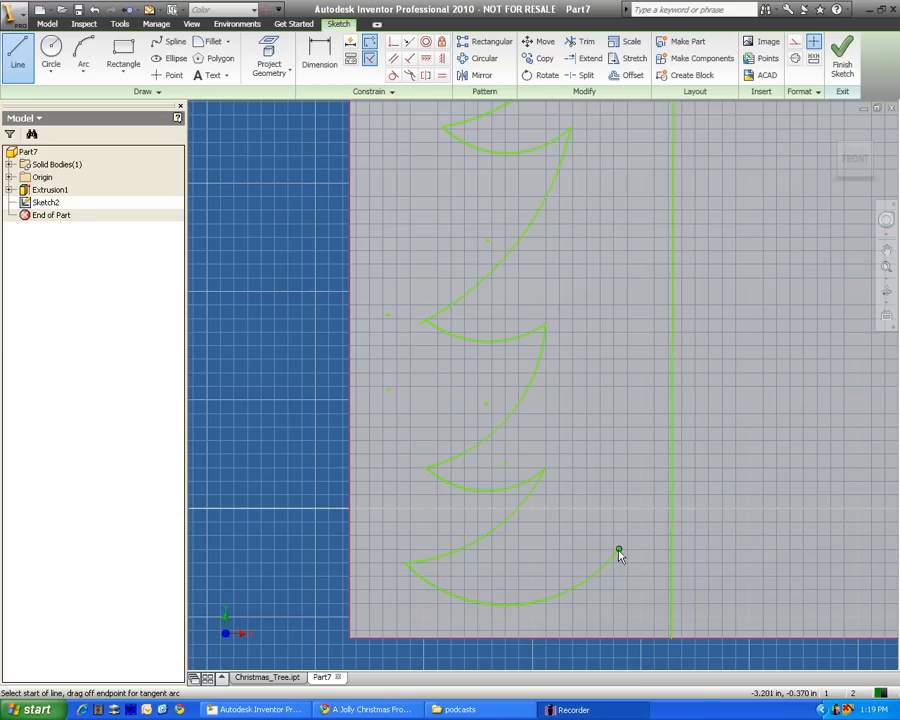
click(618, 550)
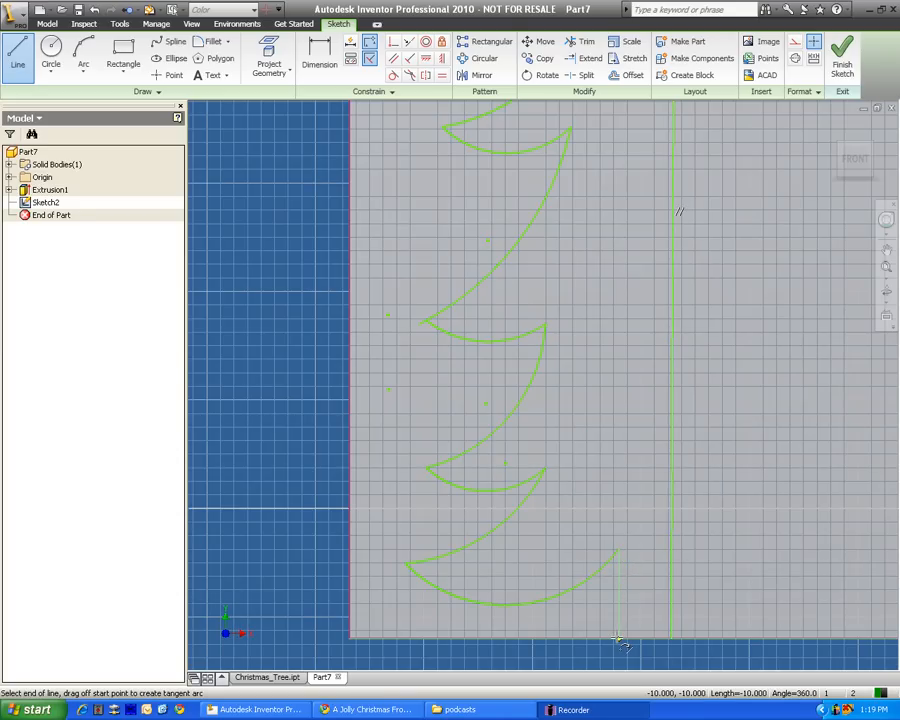
scroll(618, 638, down, 3)
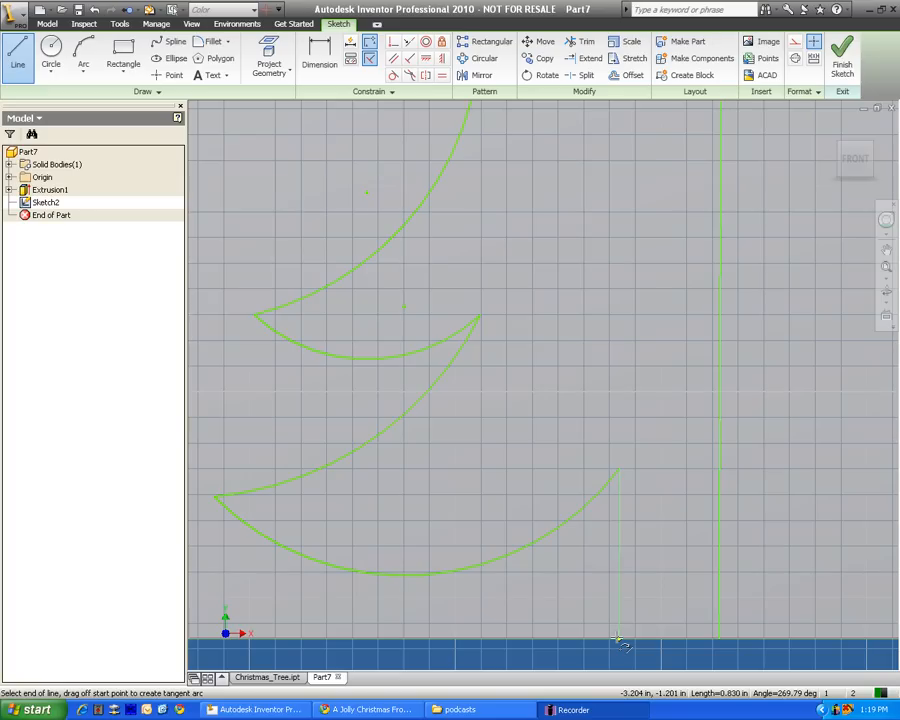
double_click(618, 638)
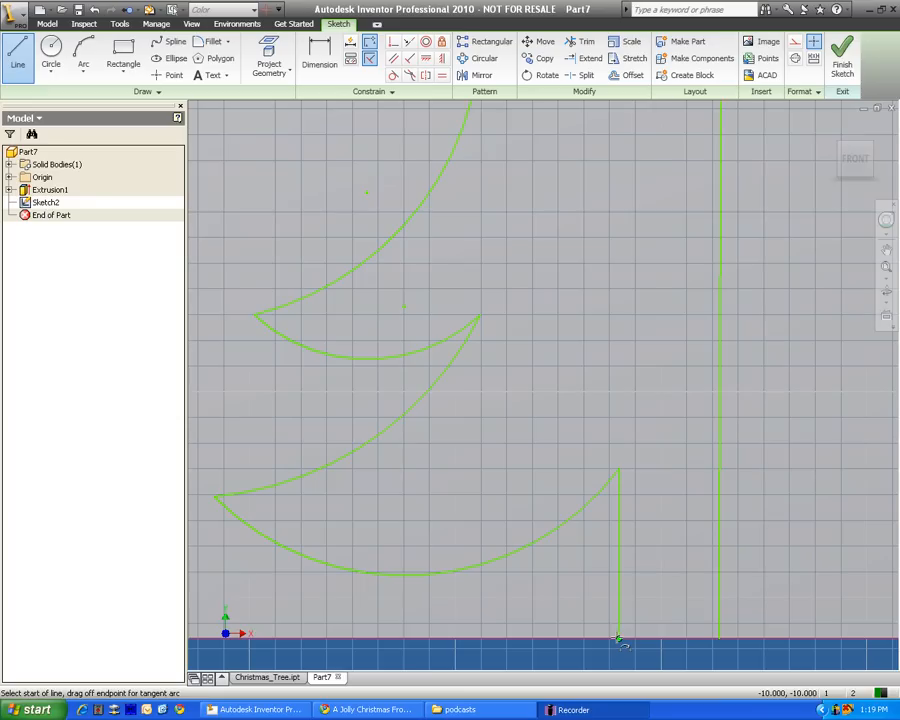
Draw the half trunk's base as a horizontal line from the centre line's lower end to the trunk side.
click(720, 638)
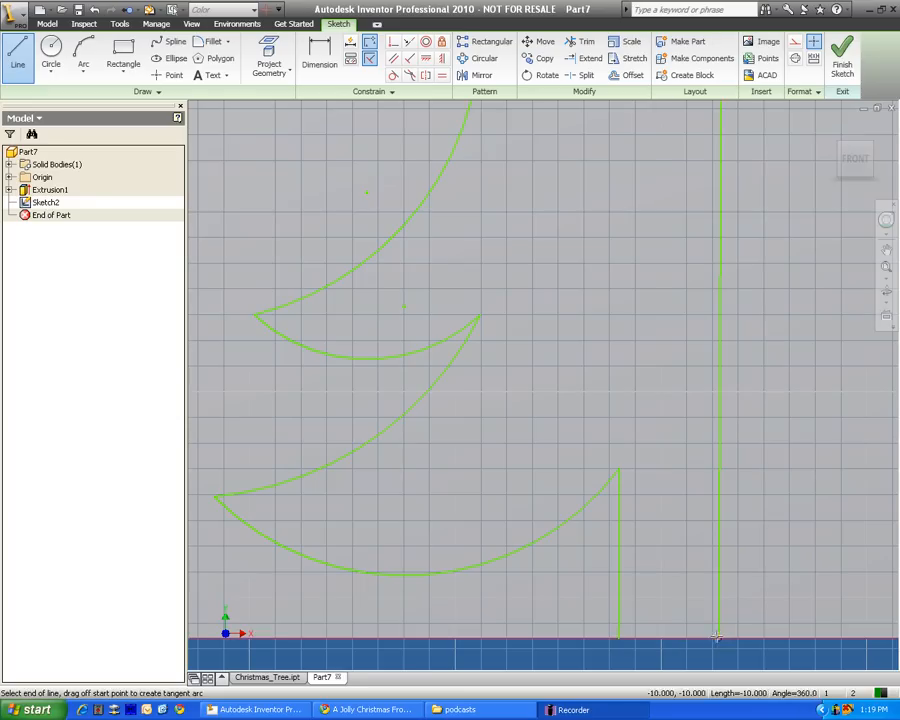
double_click(618, 638)
scroll(619, 639, down, 5)
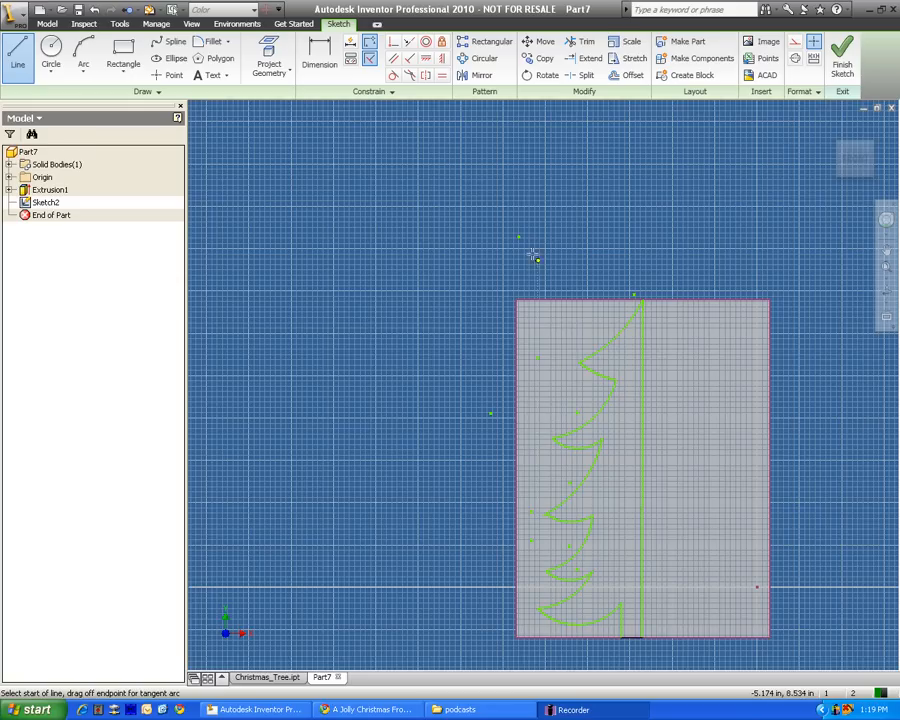
key(Escape)
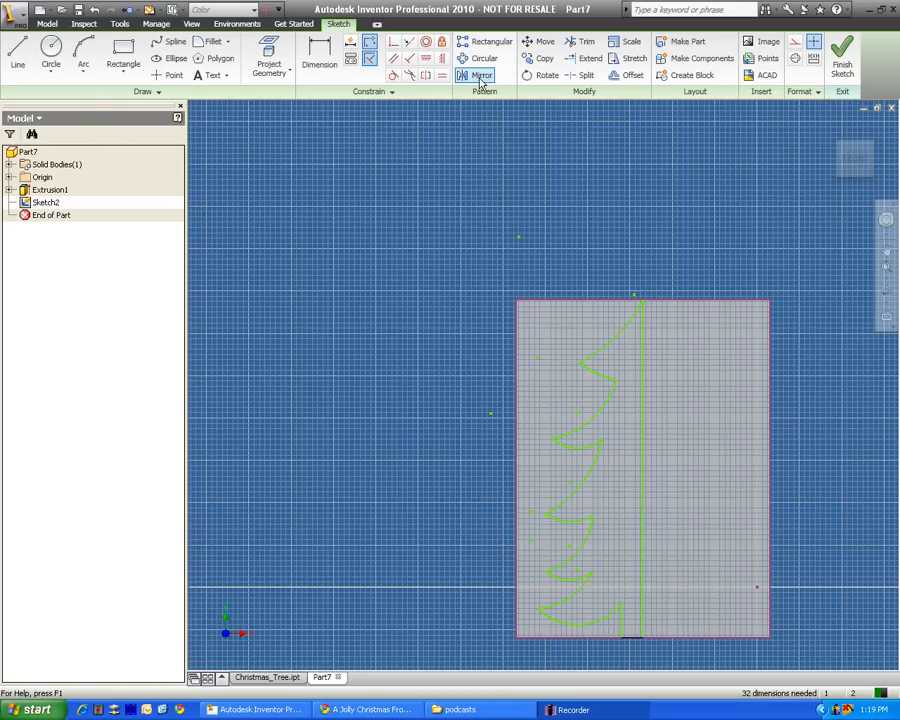
Mirror all the branch arcs and the trunk's side line about the vertical centre line.
click(481, 80)
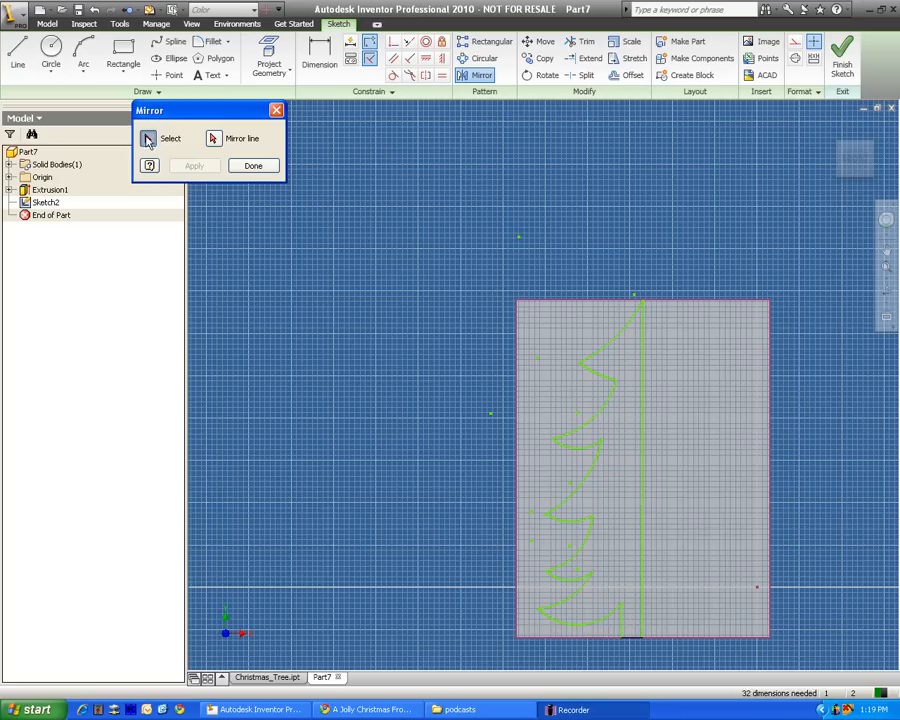
click(612, 344)
click(605, 379)
click(594, 409)
click(587, 450)
click(585, 476)
click(572, 520)
click(586, 537)
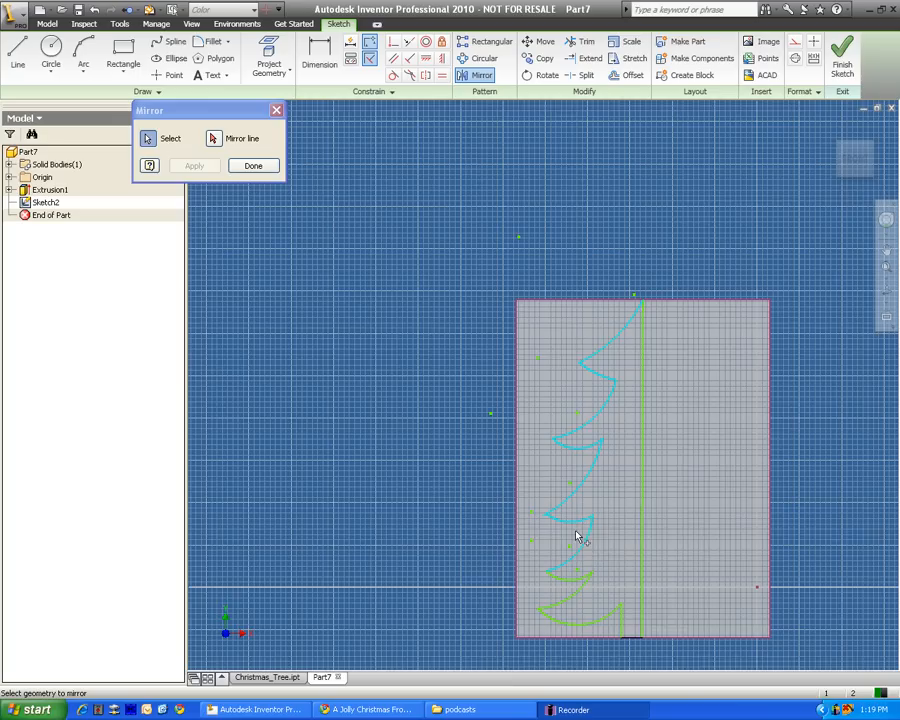
click(566, 582)
click(560, 626)
click(622, 627)
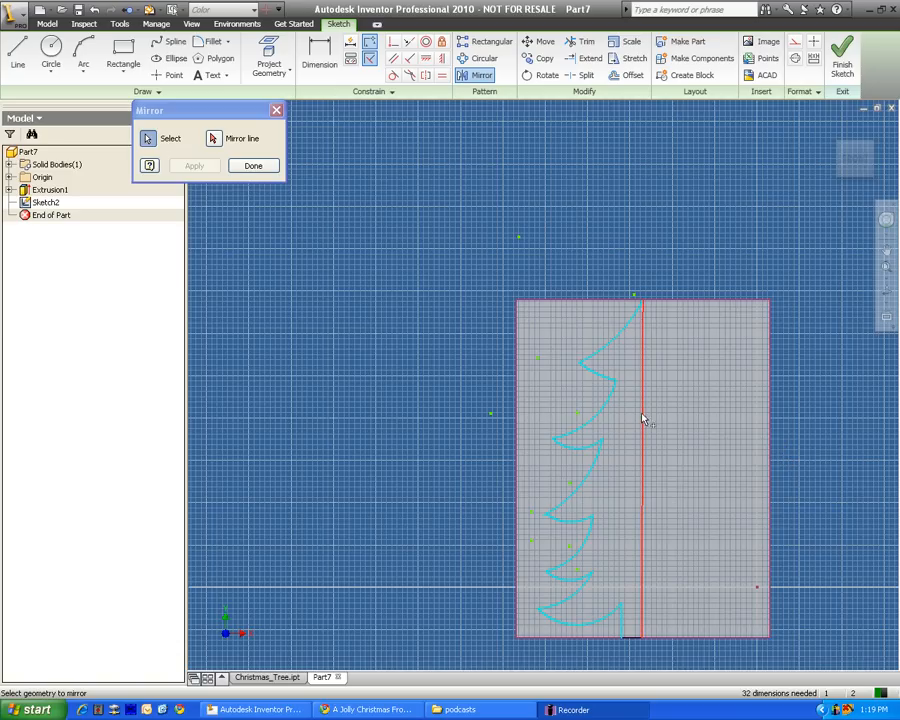
click(220, 143)
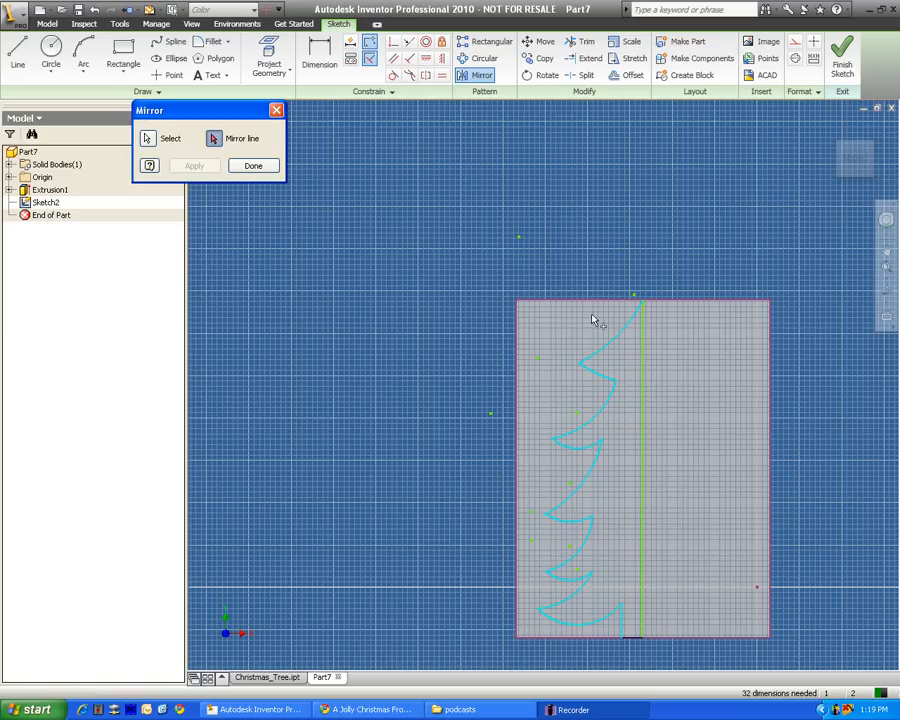
click(643, 331)
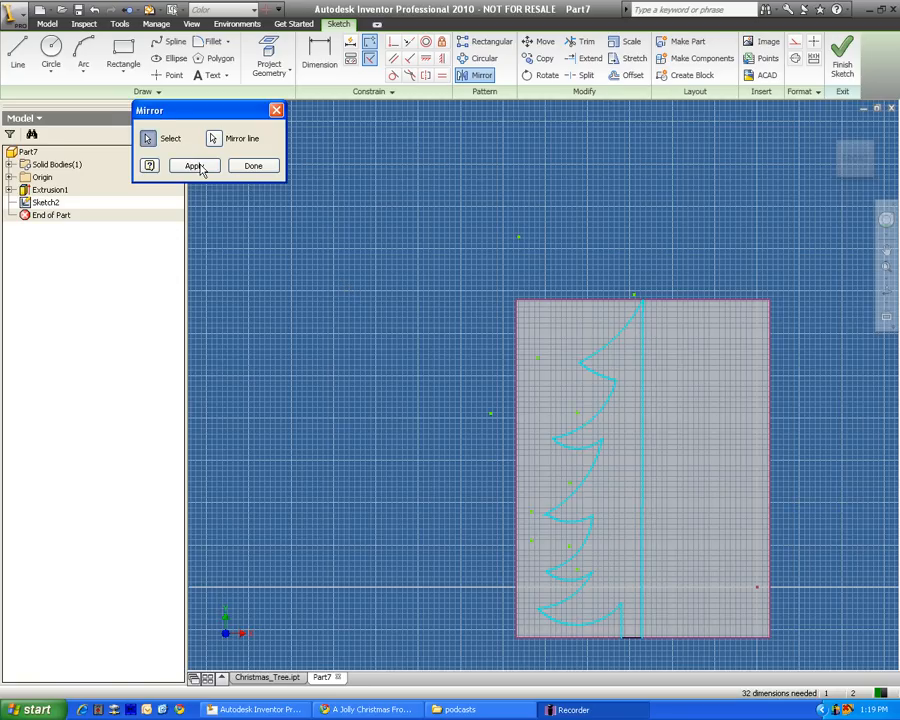
click(193, 166)
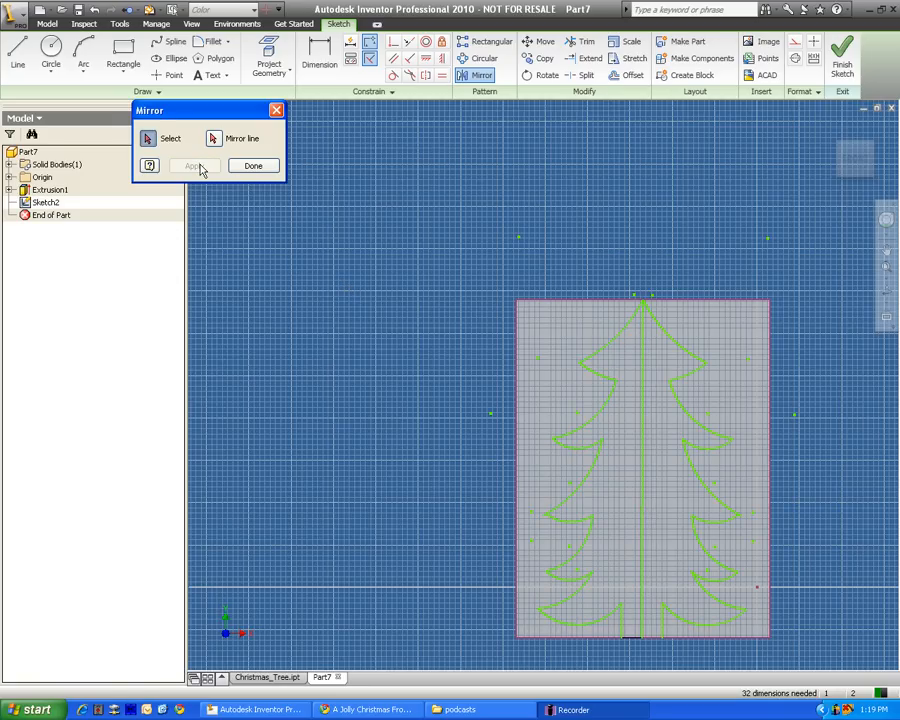
click(259, 168)
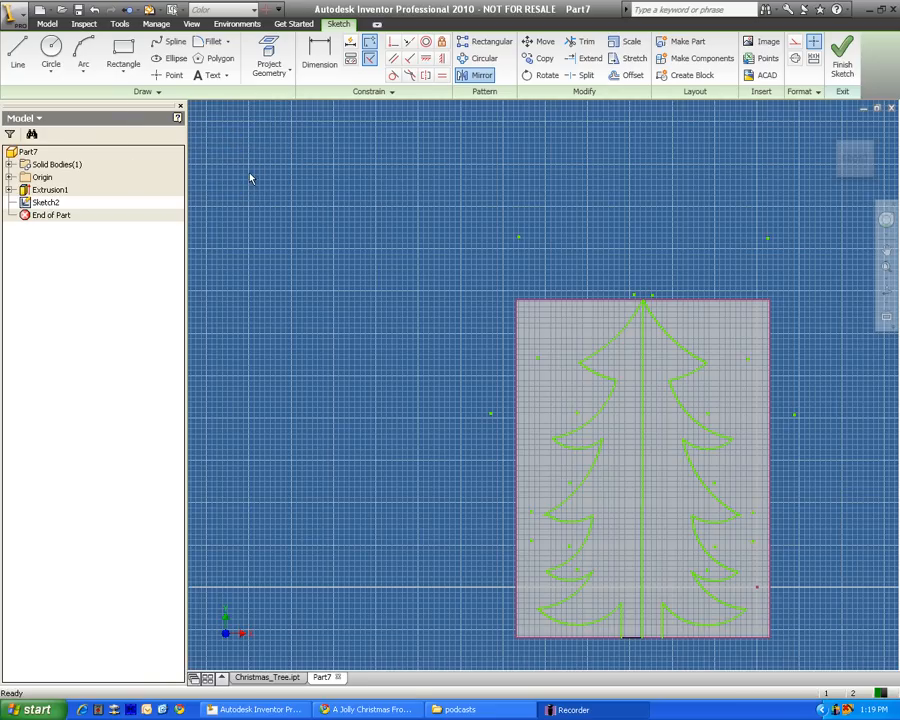
Trim away the vertical centre line inside the tree outline.
click(869, 147)
drag(844, 171, 865, 150)
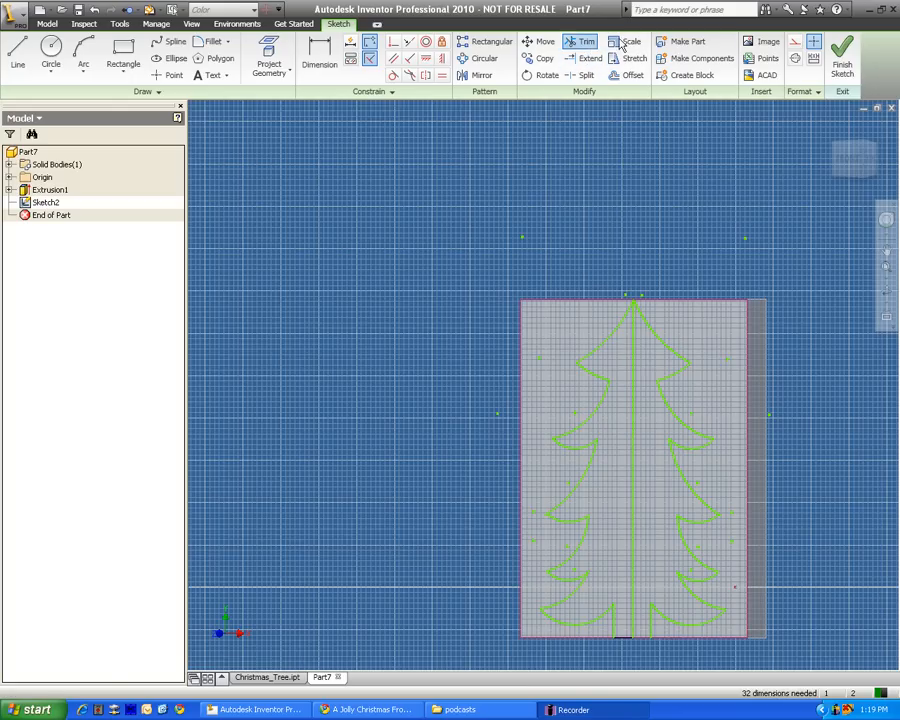
click(580, 48)
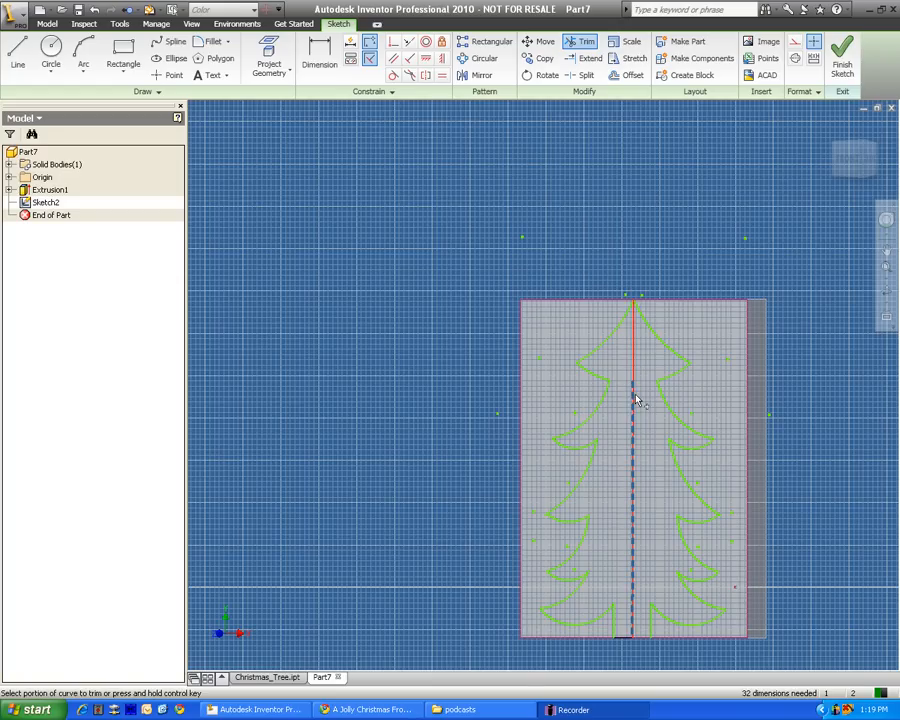
click(633, 408)
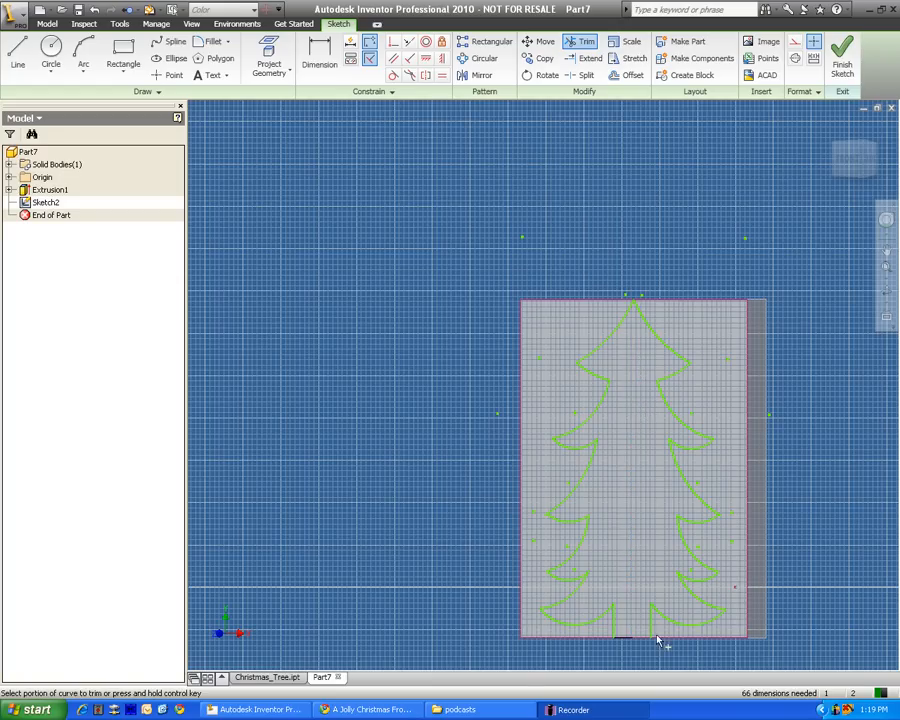
Close the trunk's base with a horizontal line between the lower ends of its two sides and finish the sketch.
click(17, 52)
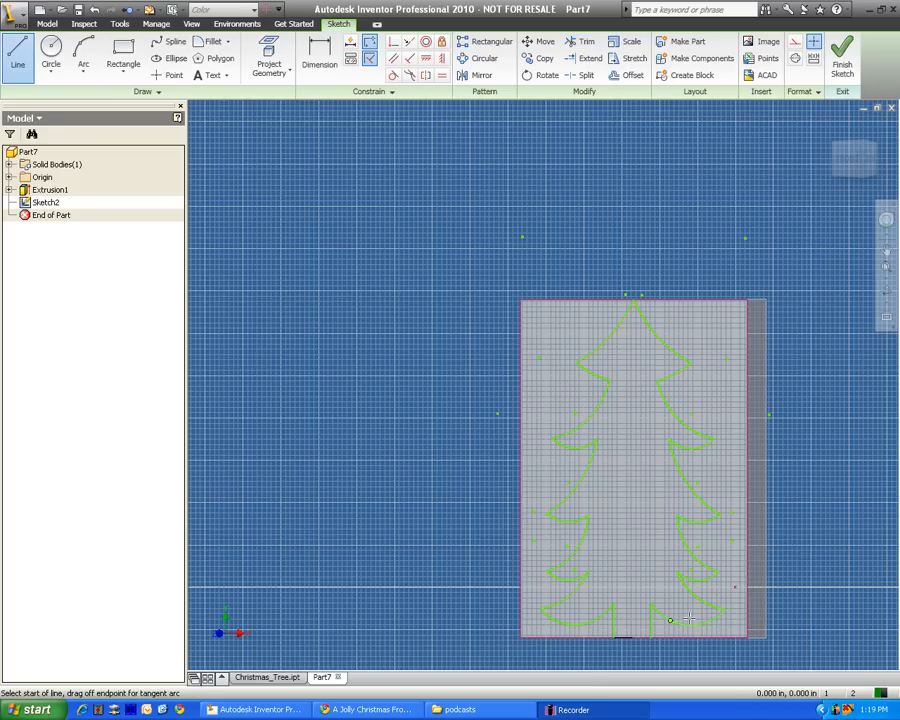
scroll(633, 626, down, 3)
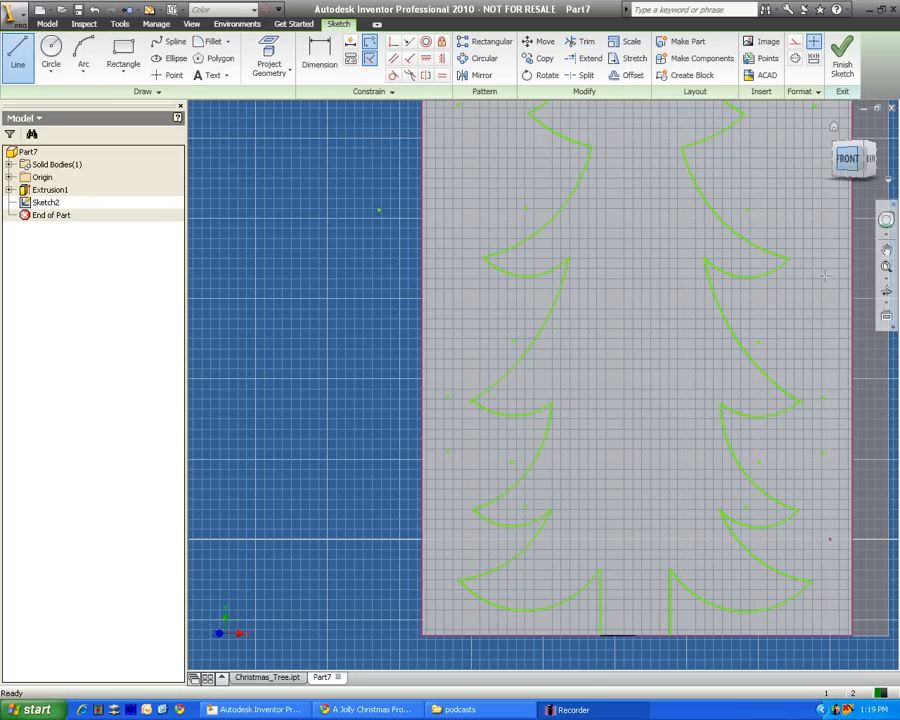
click(847, 162)
scroll(554, 518, down, 5)
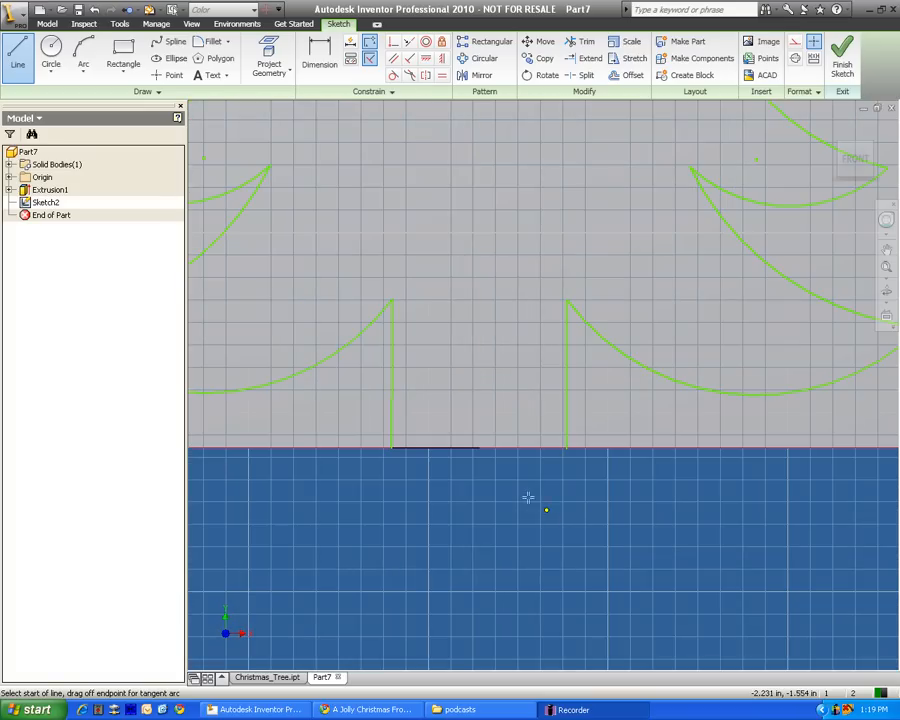
drag(391, 447, 476, 447)
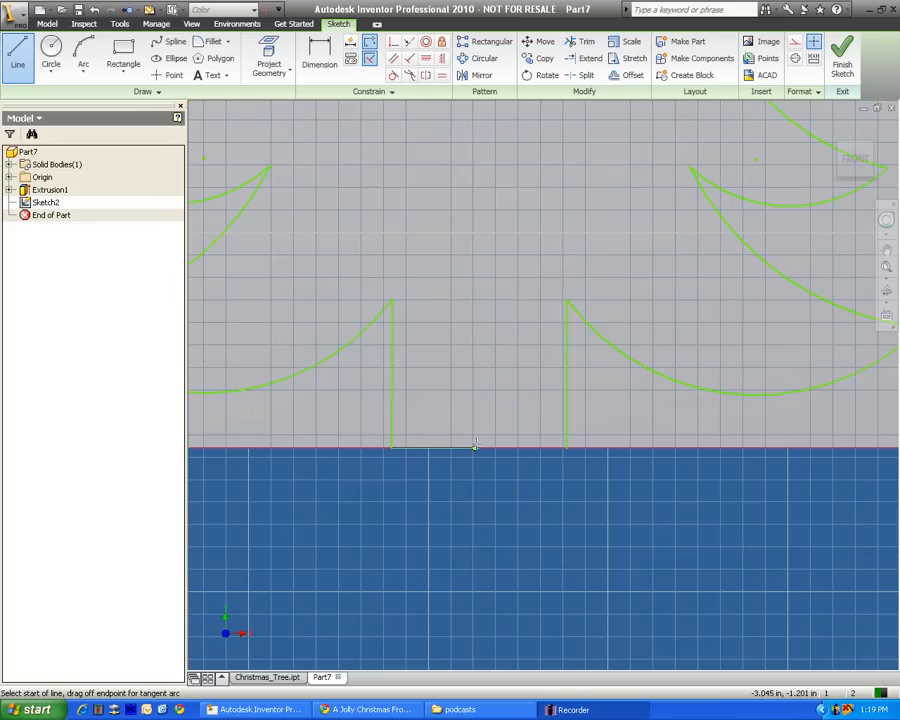
click(566, 449)
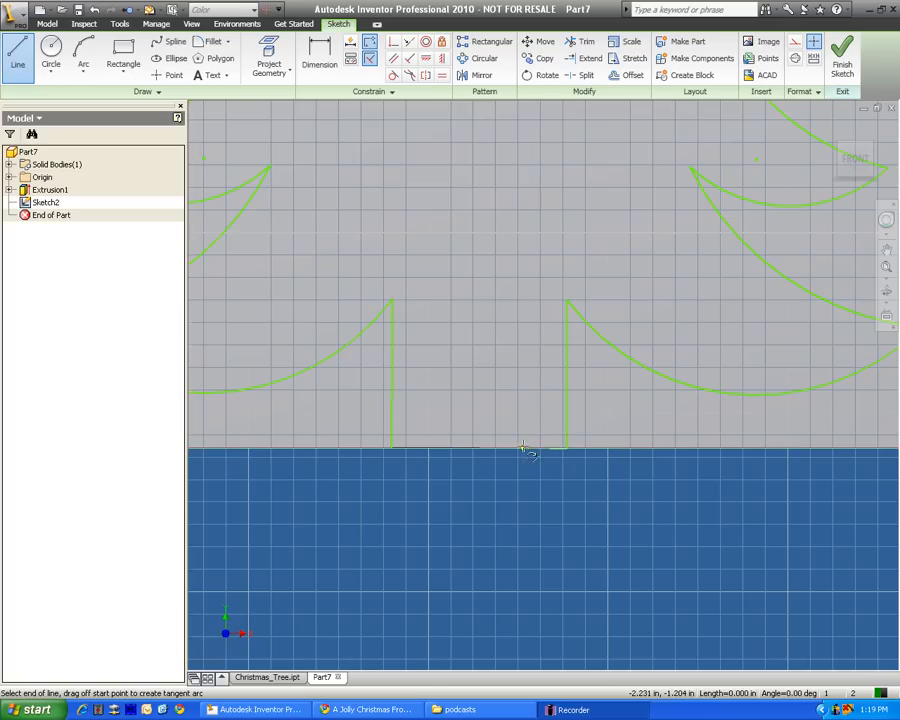
click(391, 448)
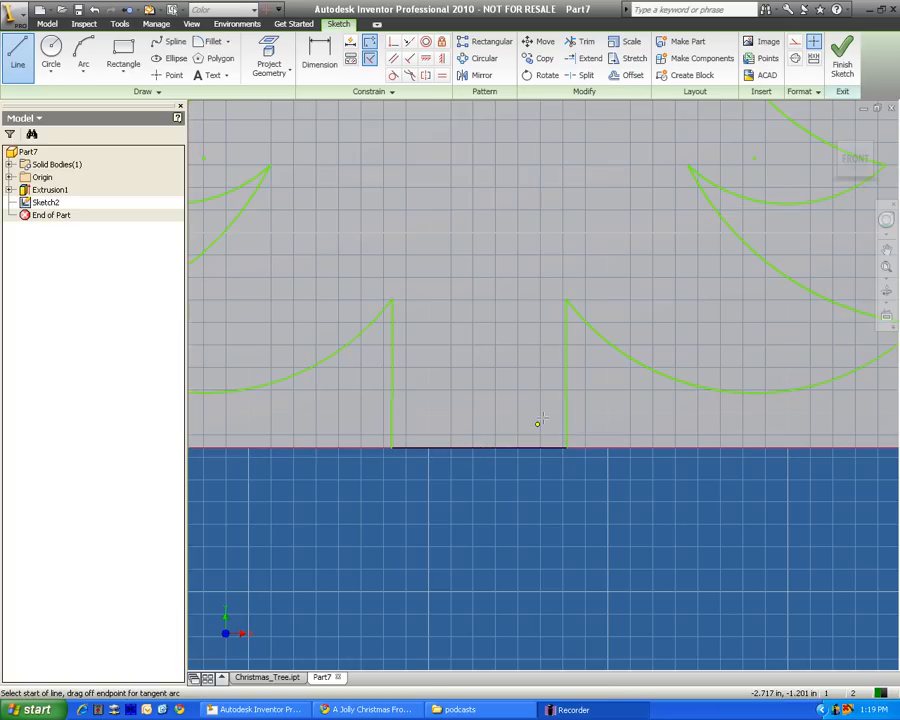
click(855, 159)
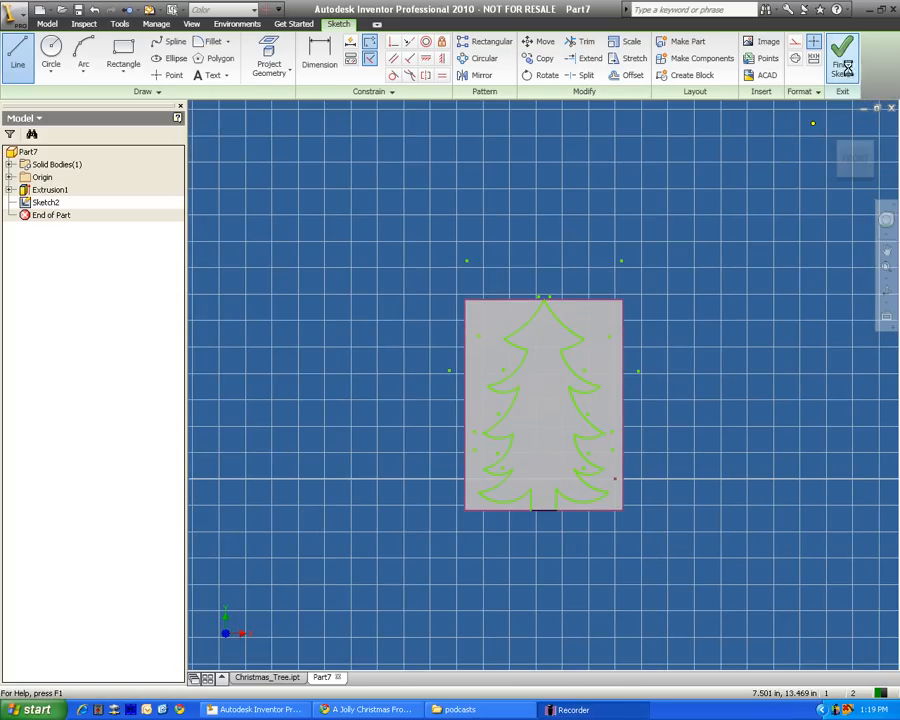
click(846, 68)
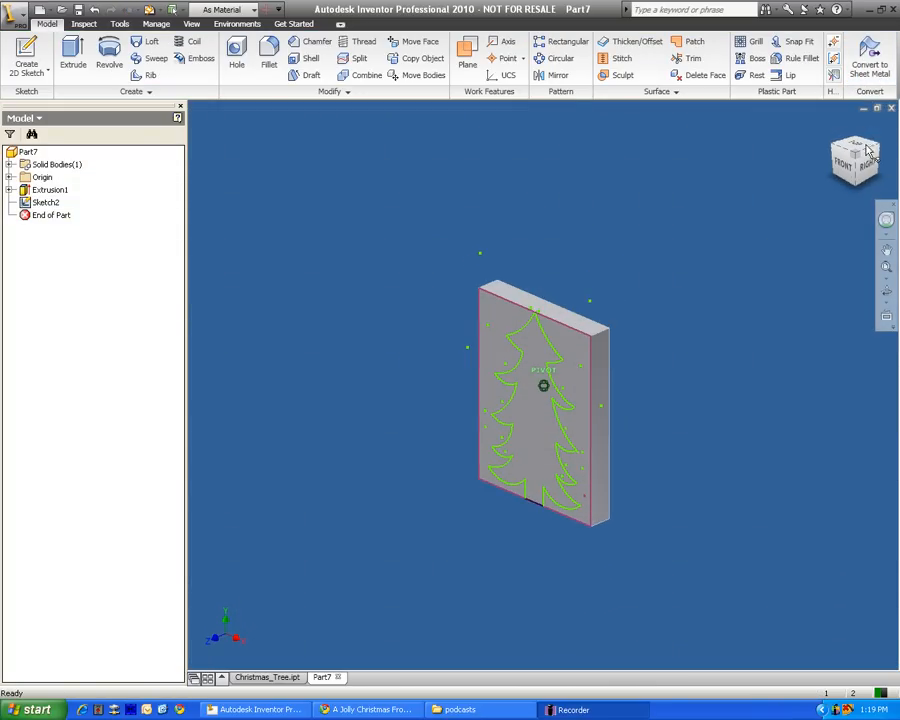
Extrude-cut the two block regions on either side of the tree outline with the extents set to All.
click(74, 50)
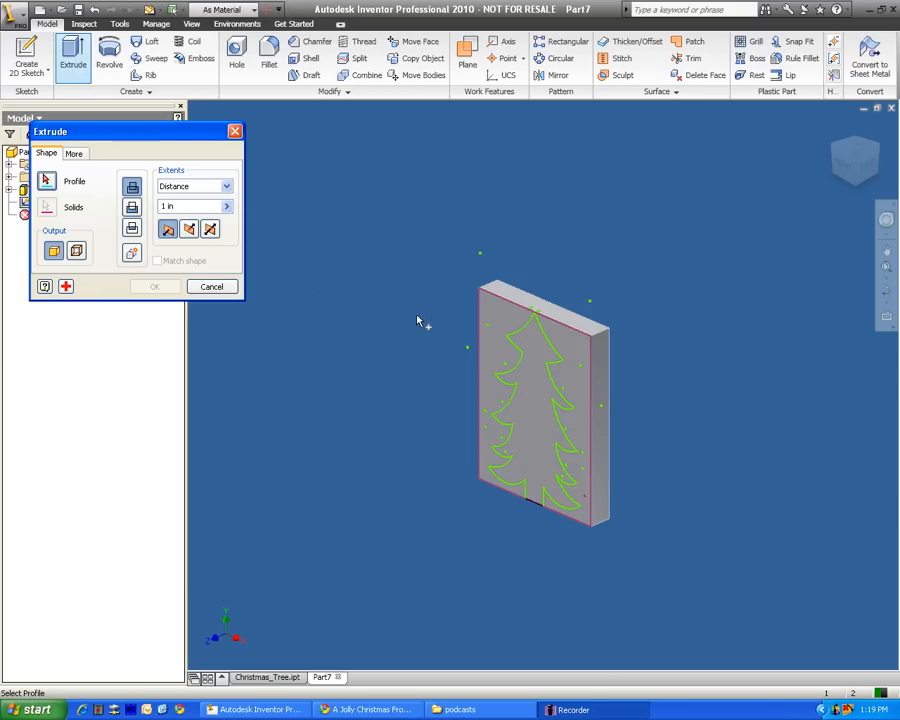
click(490, 318)
click(564, 350)
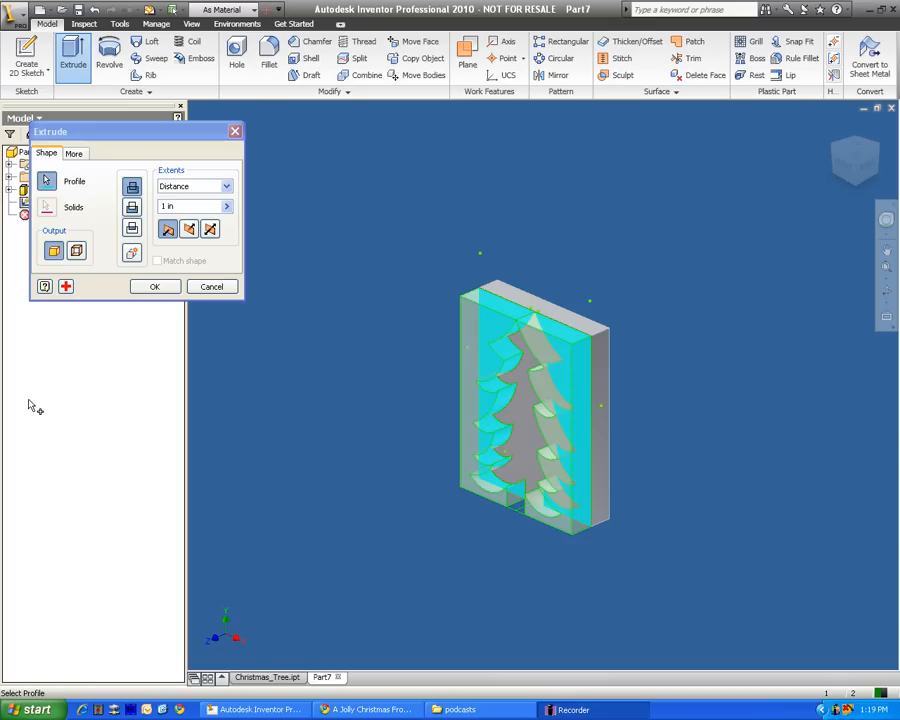
click(132, 210)
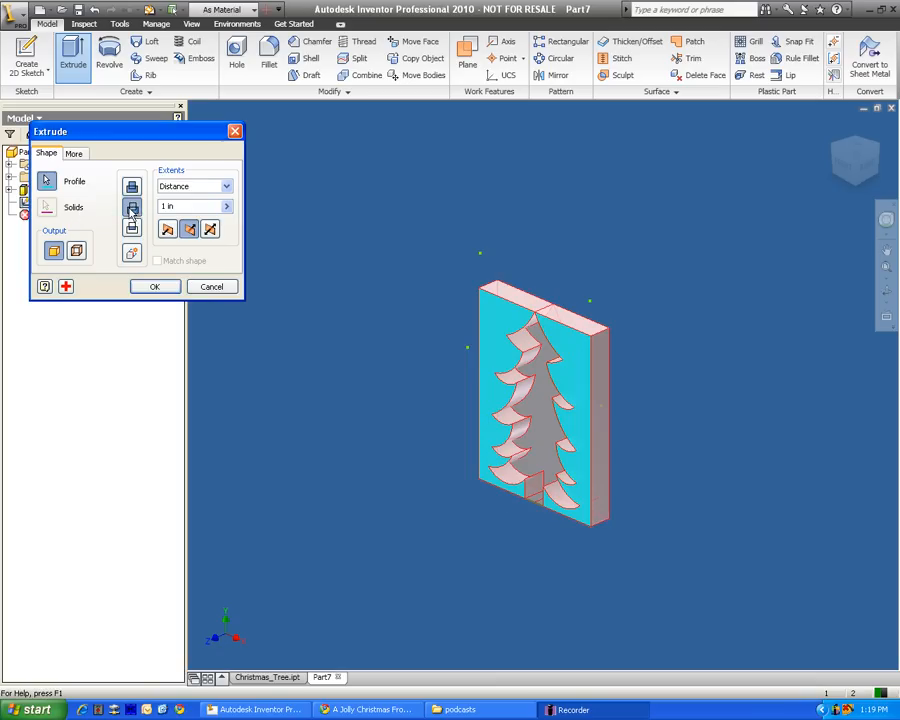
click(228, 188)
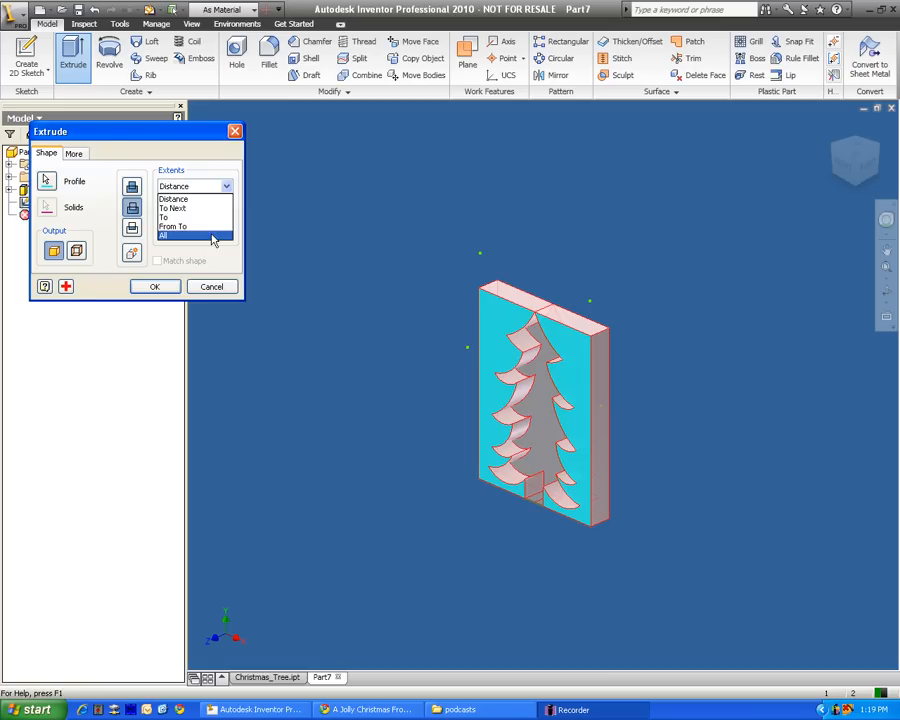
click(212, 236)
click(155, 287)
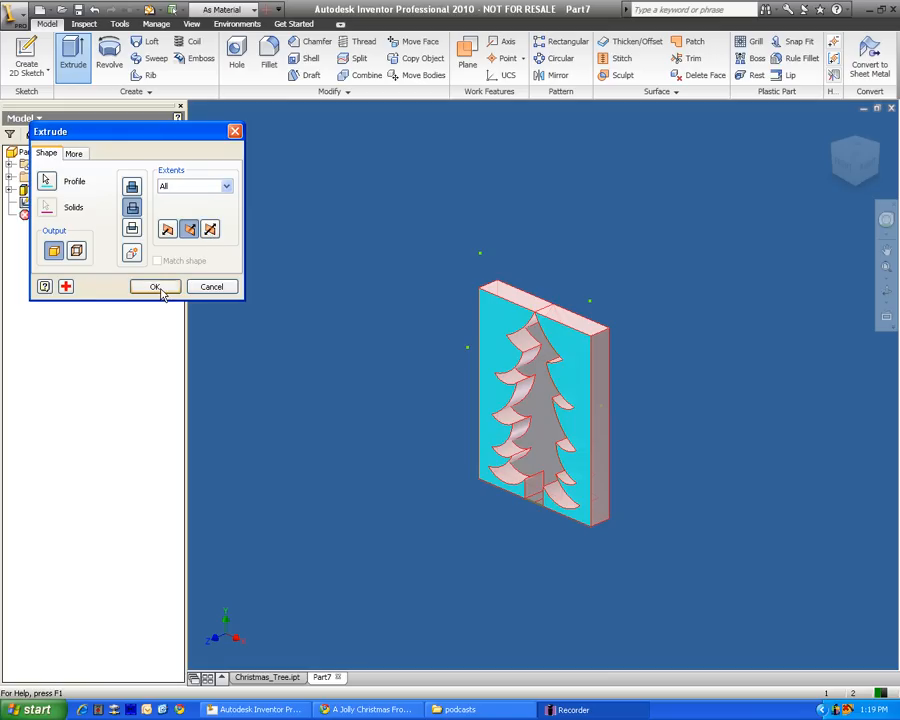
Create a new 2D sketch on the front face of the tree.
click(843, 167)
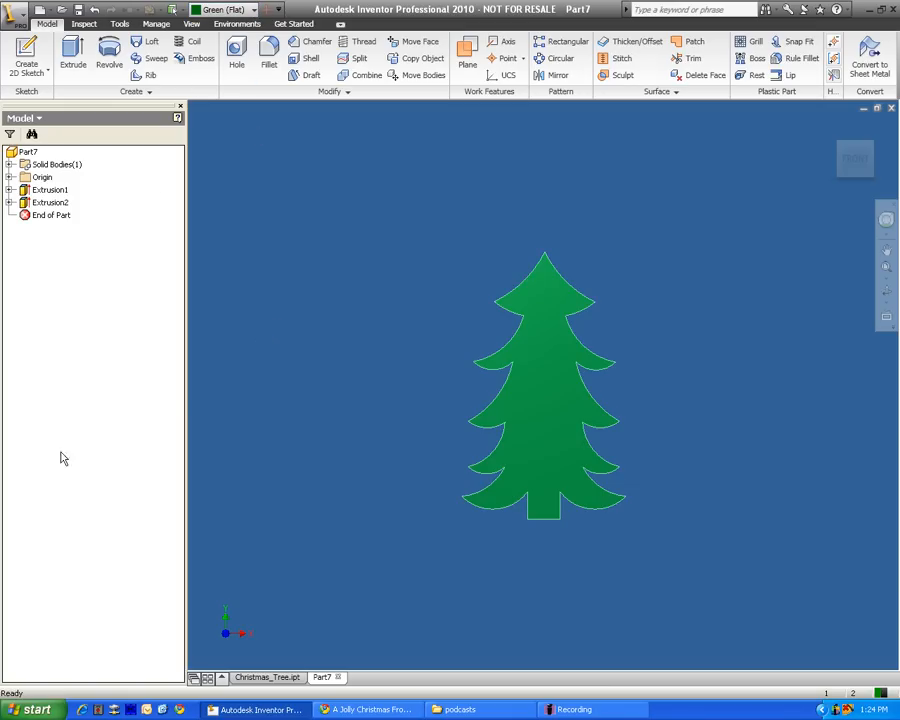
click(27, 50)
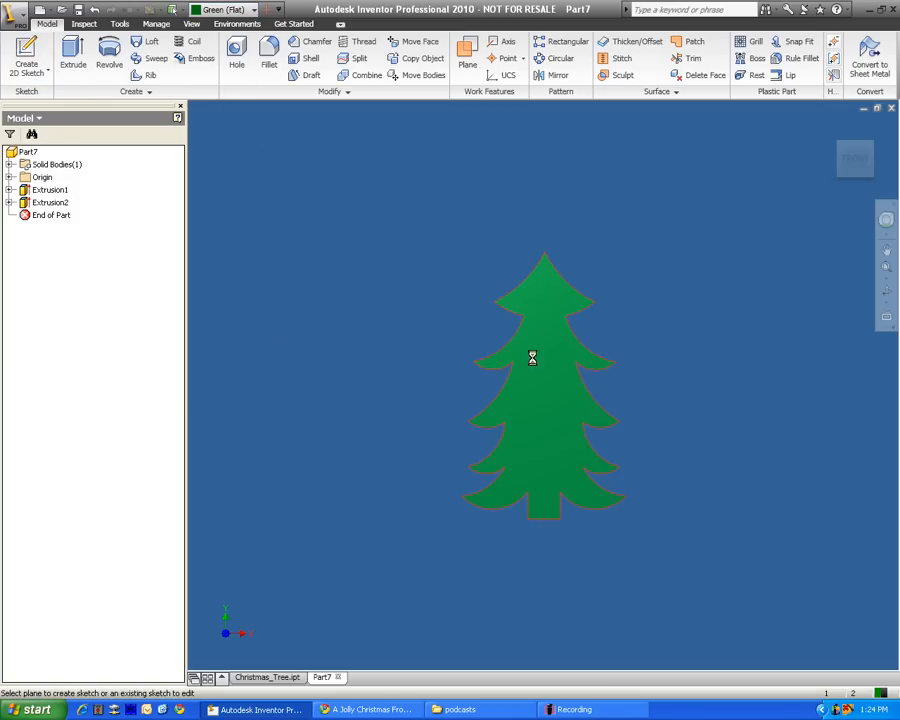
click(532, 358)
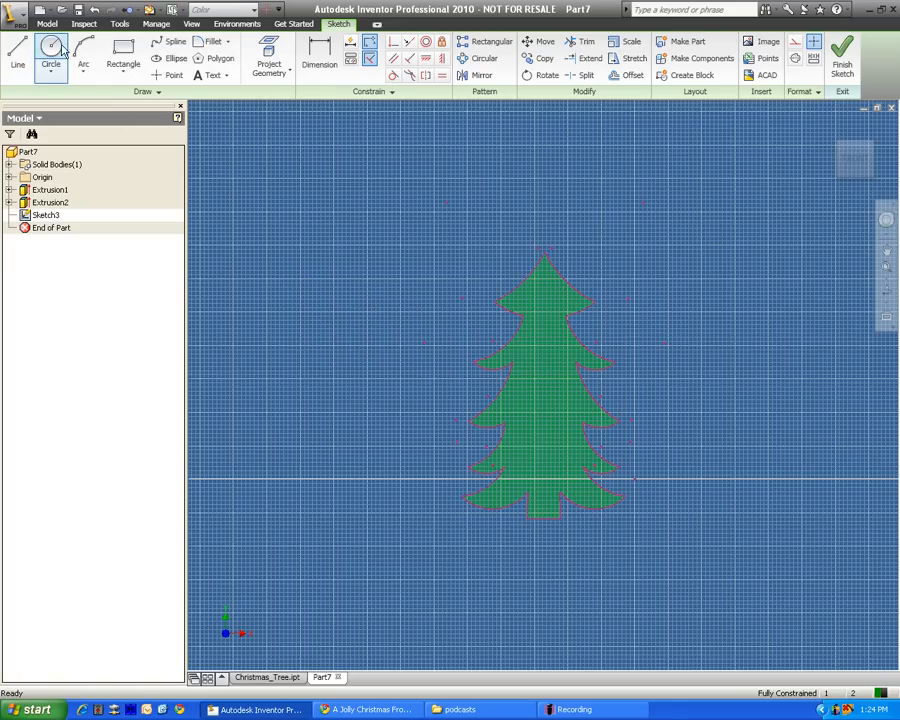
Draw the upper garland as two near-parallel sagging three-point arcs between the tree's side edges, just below the top branch tier.
click(83, 55)
scroll(520, 377, up, 3)
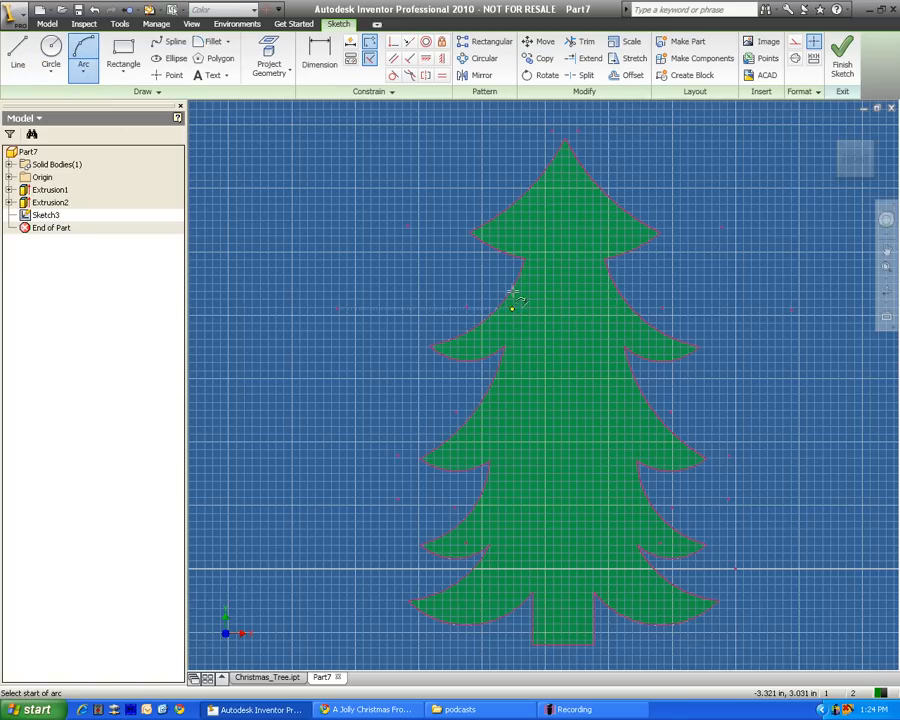
click(513, 289)
click(632, 311)
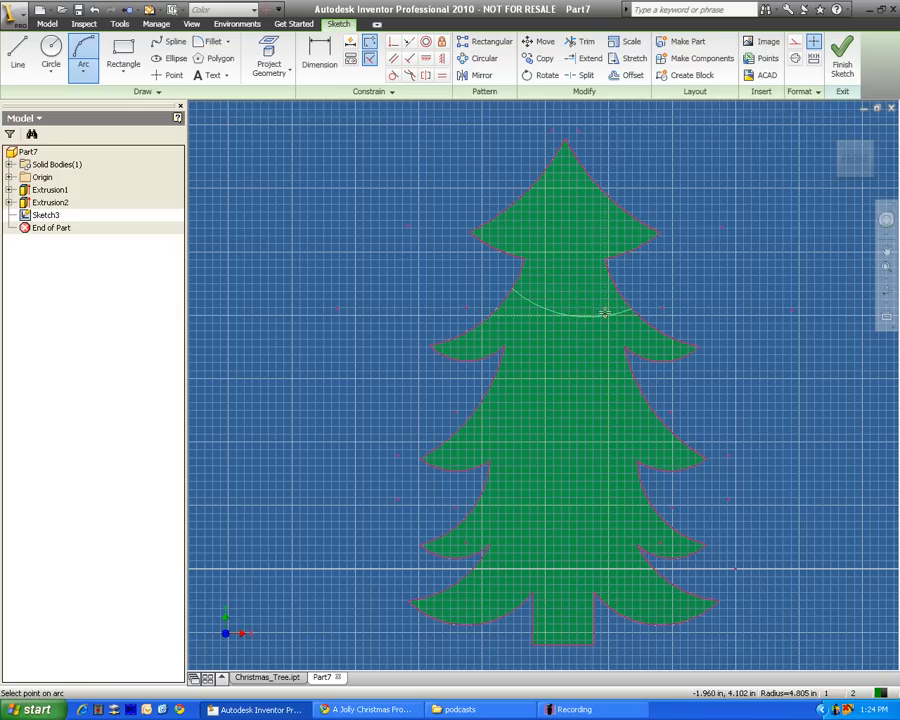
click(603, 314)
click(513, 290)
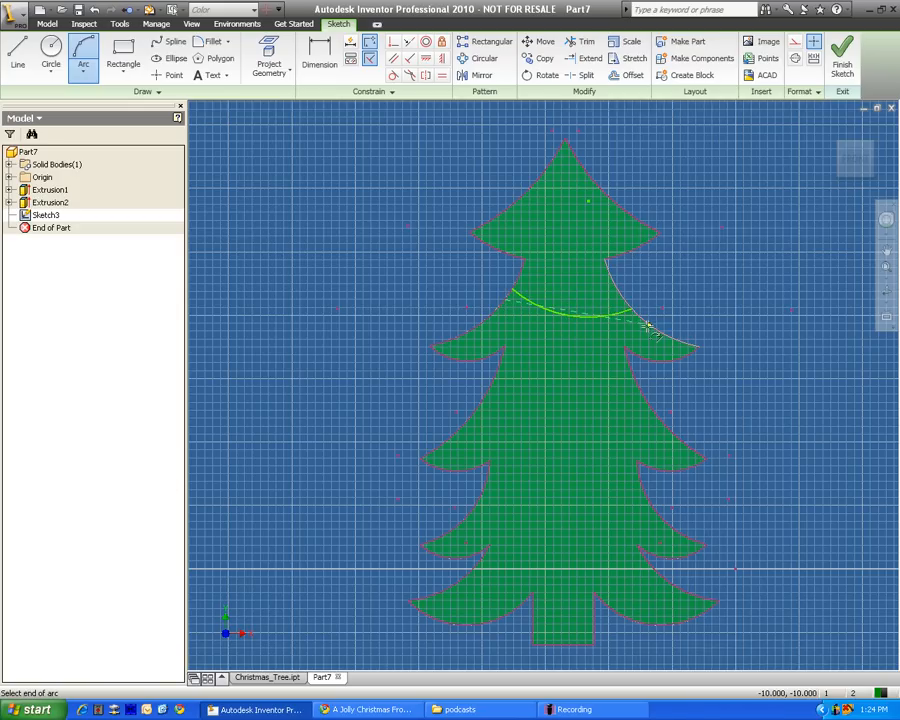
click(643, 316)
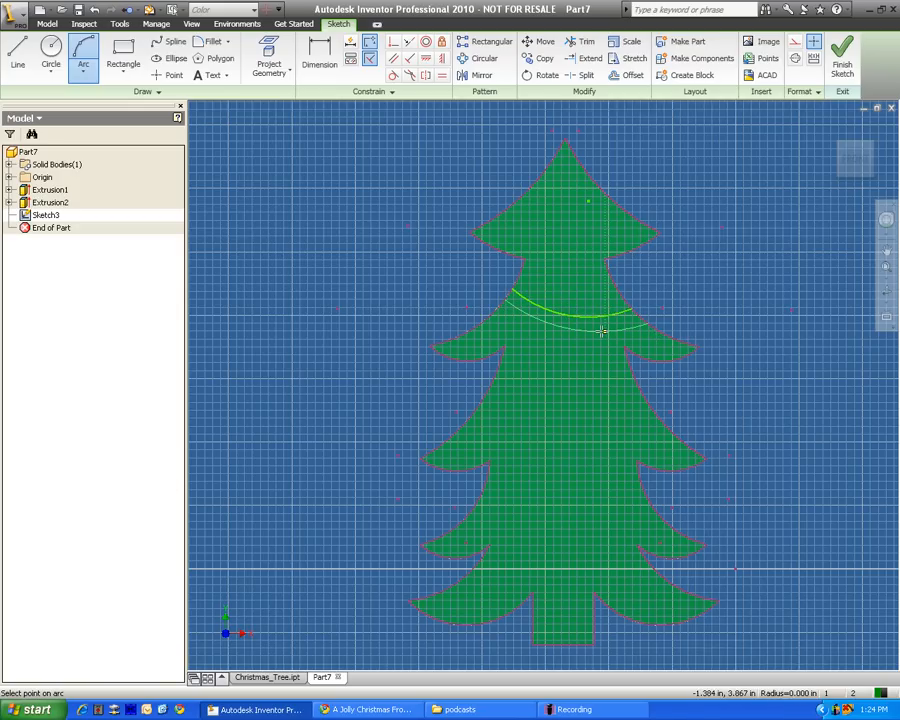
click(602, 330)
Draw the middle garland as two closely spaced sagging arcs spanning the tree's third branch tier from edge to edge.
click(498, 375)
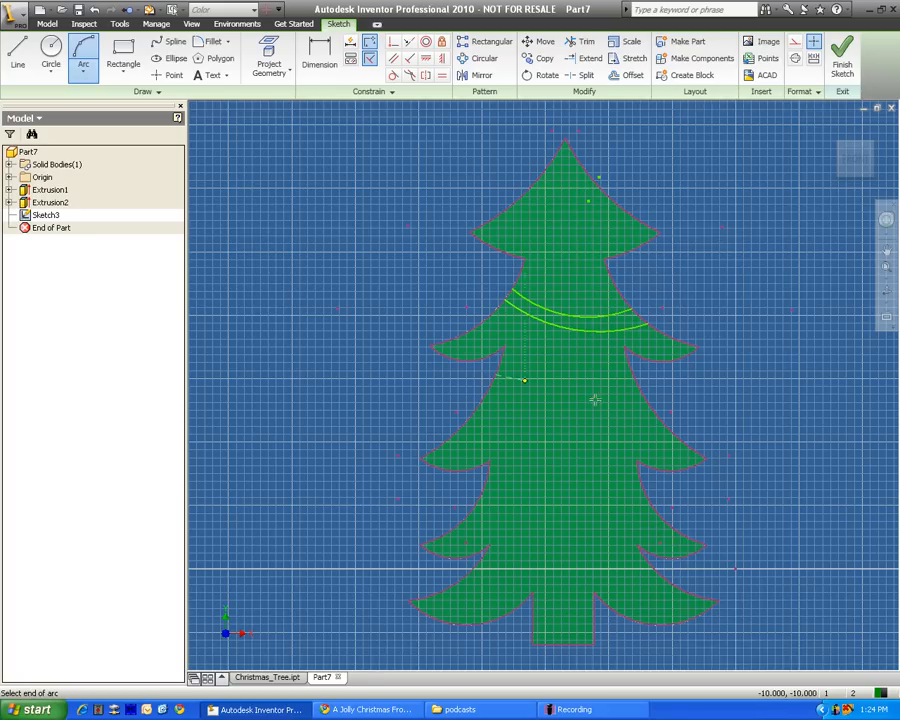
click(655, 411)
click(594, 420)
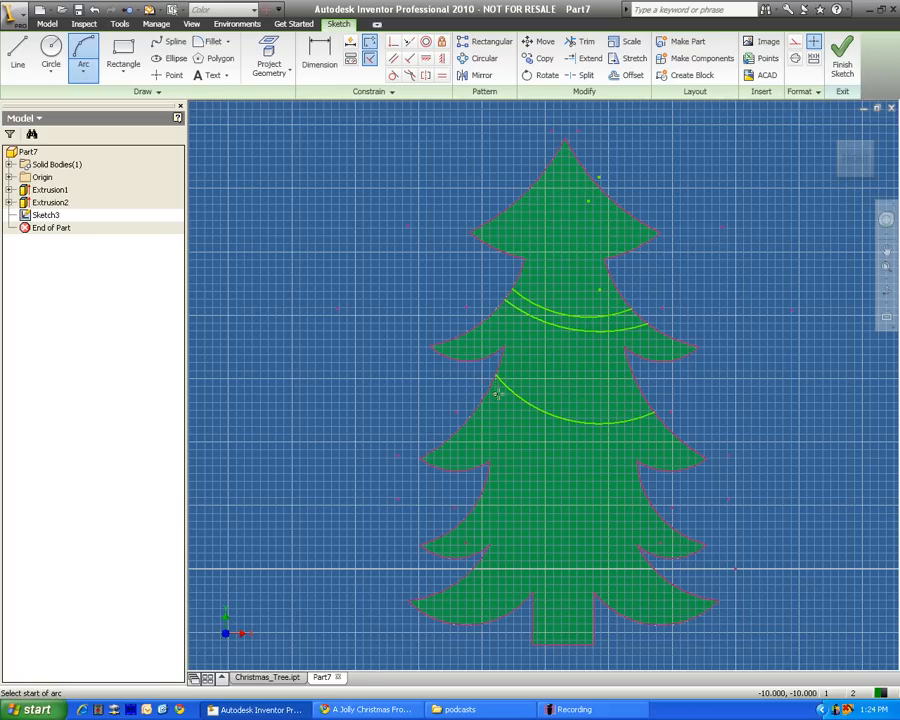
click(488, 391)
click(661, 421)
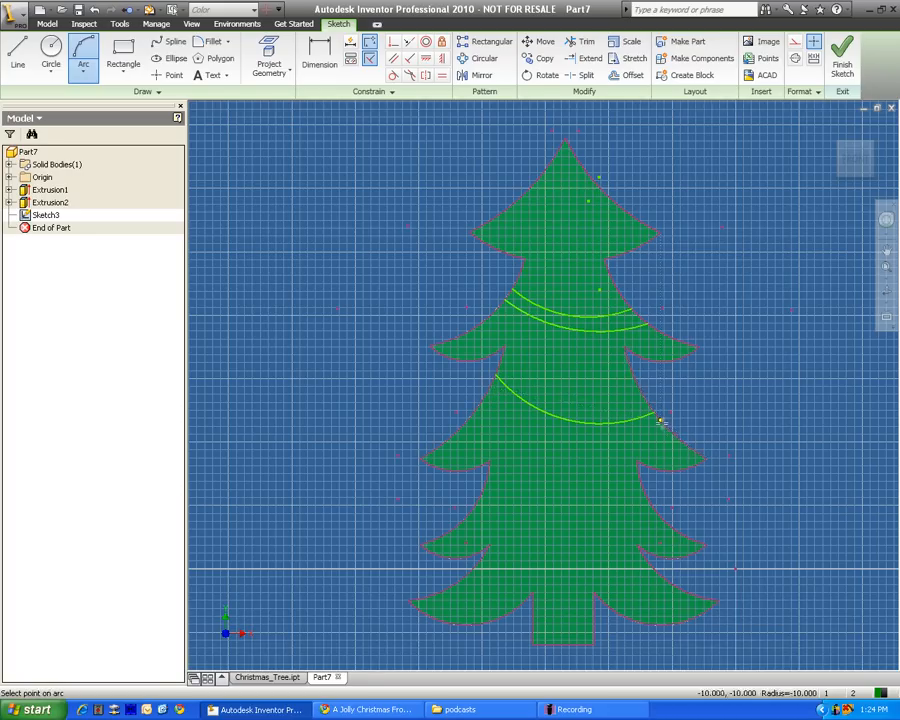
click(581, 430)
Draw the lower garland as two sagging arcs across the tree's fourth branch tier and finish the sketch.
click(489, 463)
click(647, 498)
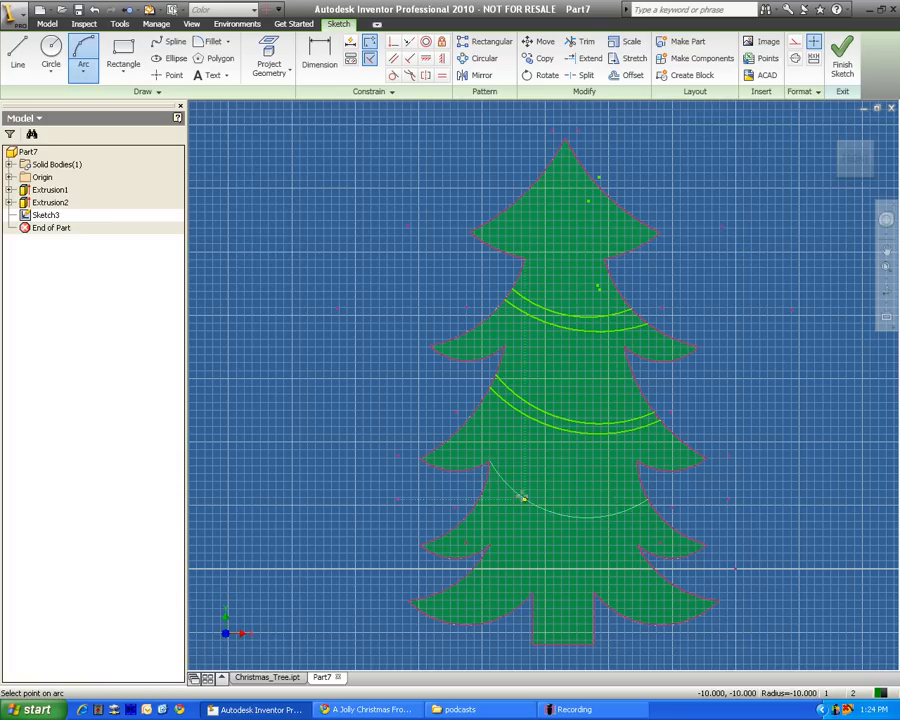
click(522, 489)
click(486, 483)
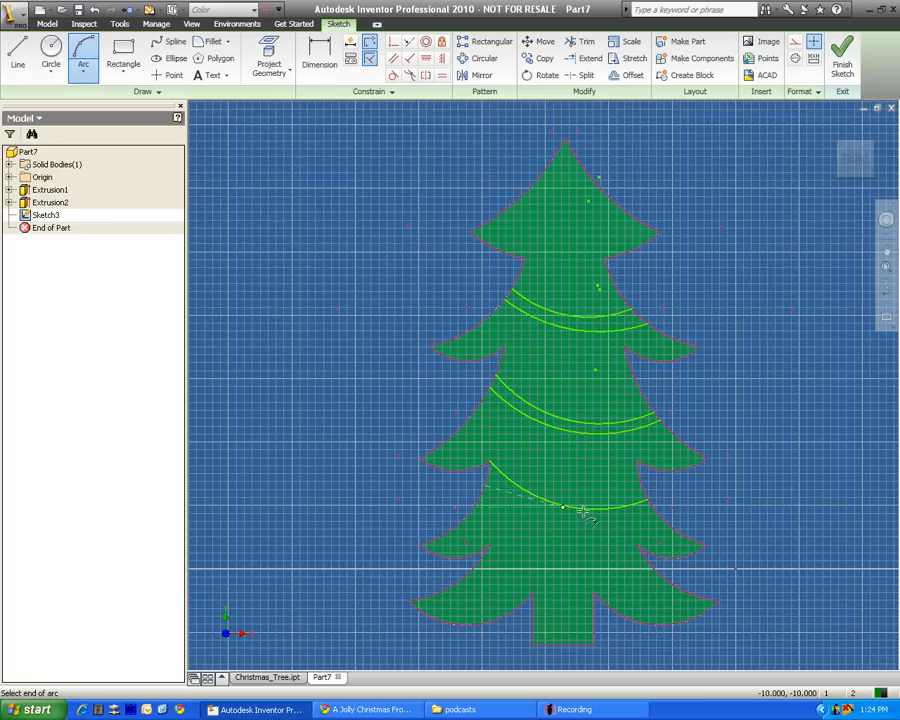
click(649, 507)
click(625, 522)
click(842, 60)
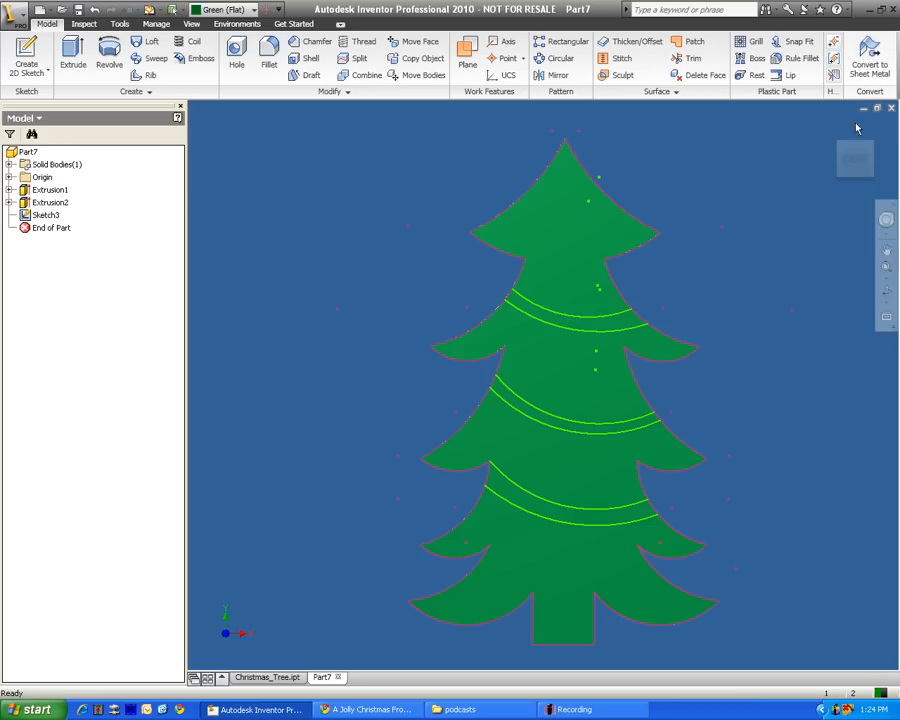
Extrude the three garland bands outward from the tree's front face by 0.1 in, joined to the tree.
drag(864, 153, 816, 175)
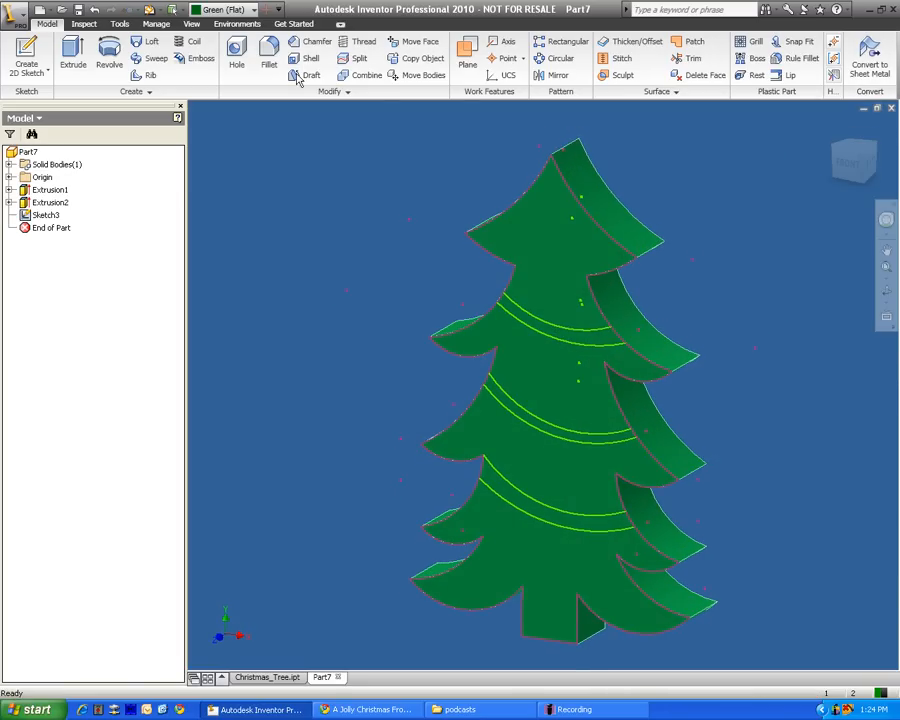
click(73, 58)
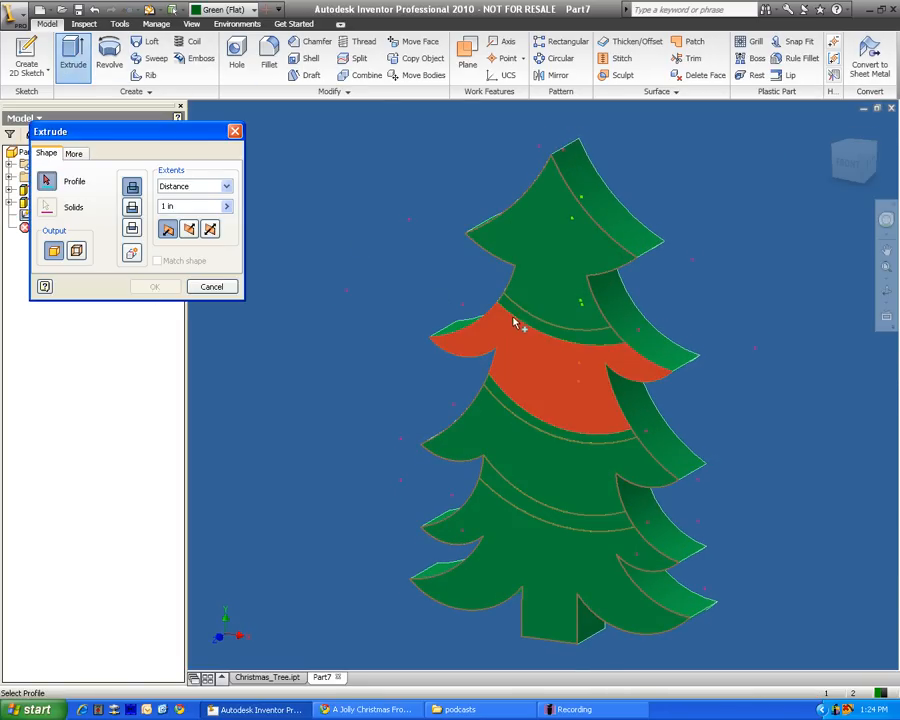
click(516, 316)
click(506, 410)
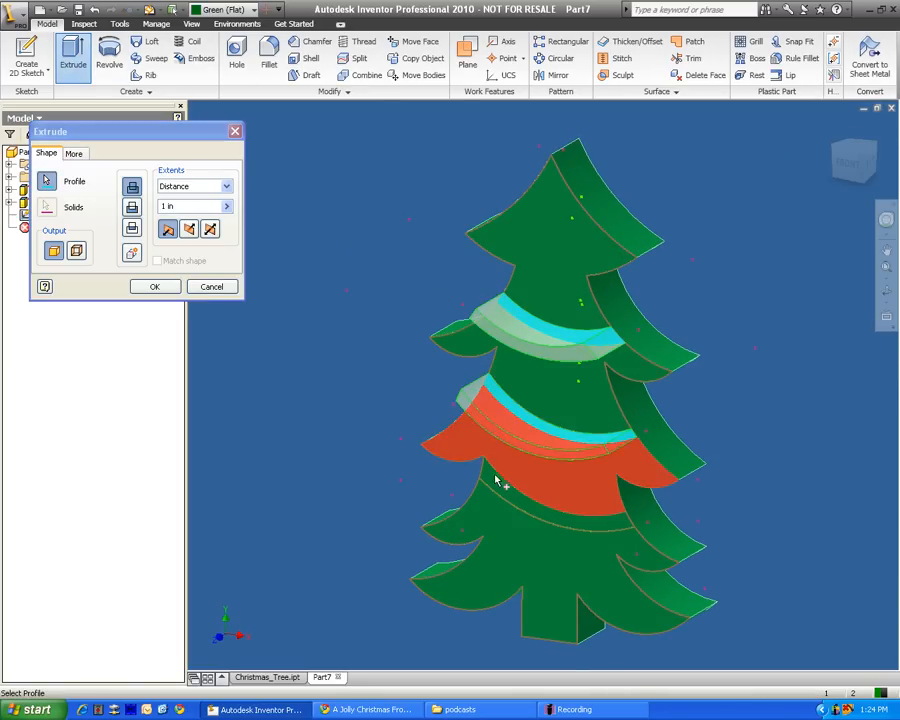
click(497, 482)
click(167, 205)
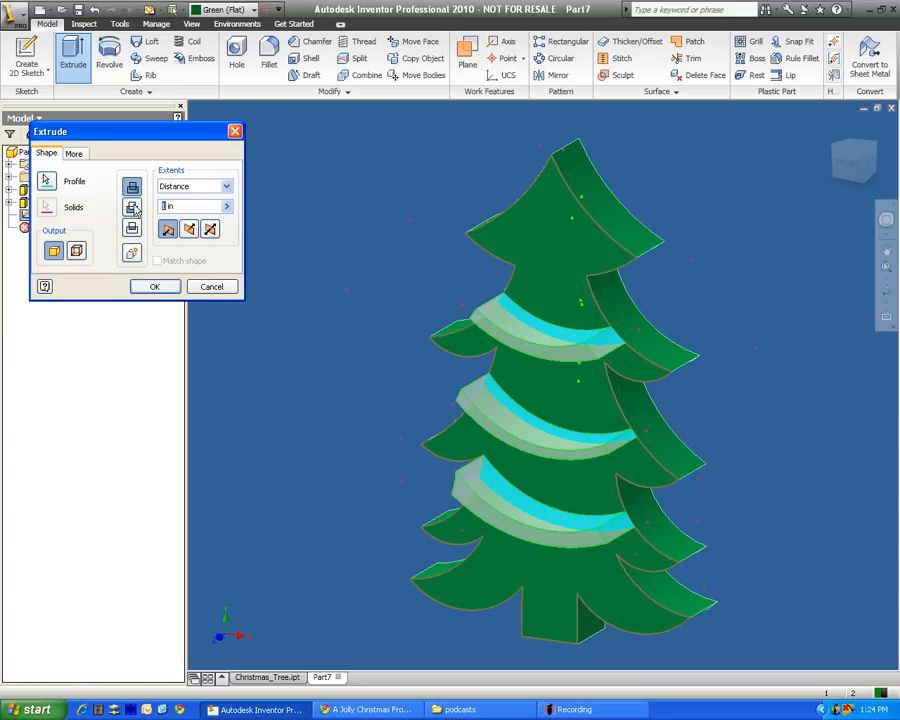
text(.1)
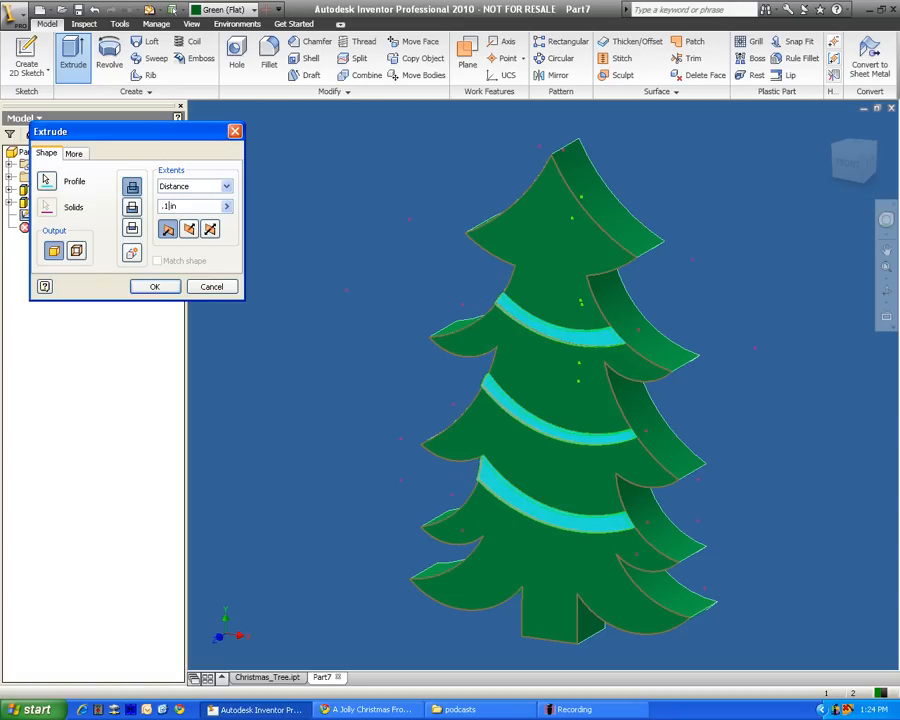
key(Return)
Apply the Red (Bright) face color style to the front faces of all three garland bands and return to the front view.
mouse_move(852, 151)
mouse_down()
mouse_move(828, 170)
mouse_move(790, 166)
mouse_move(818, 178)
mouse_move(850, 150)
mouse_move(861, 152)
mouse_up()
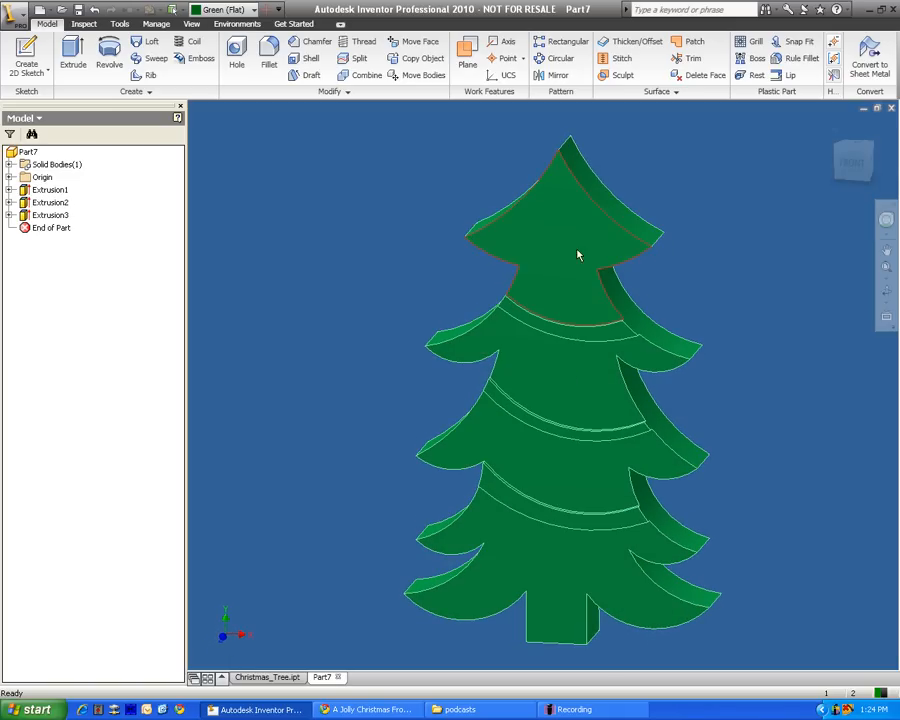
right_click(543, 331)
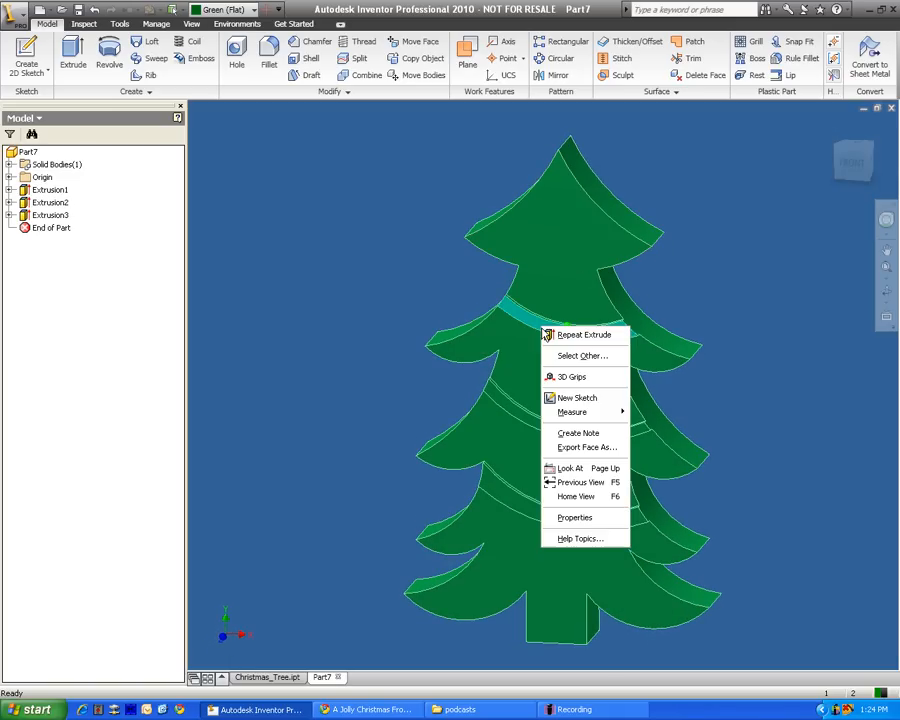
click(508, 411)
click(530, 321)
ctrl+click(537, 418)
ctrl+click(512, 506)
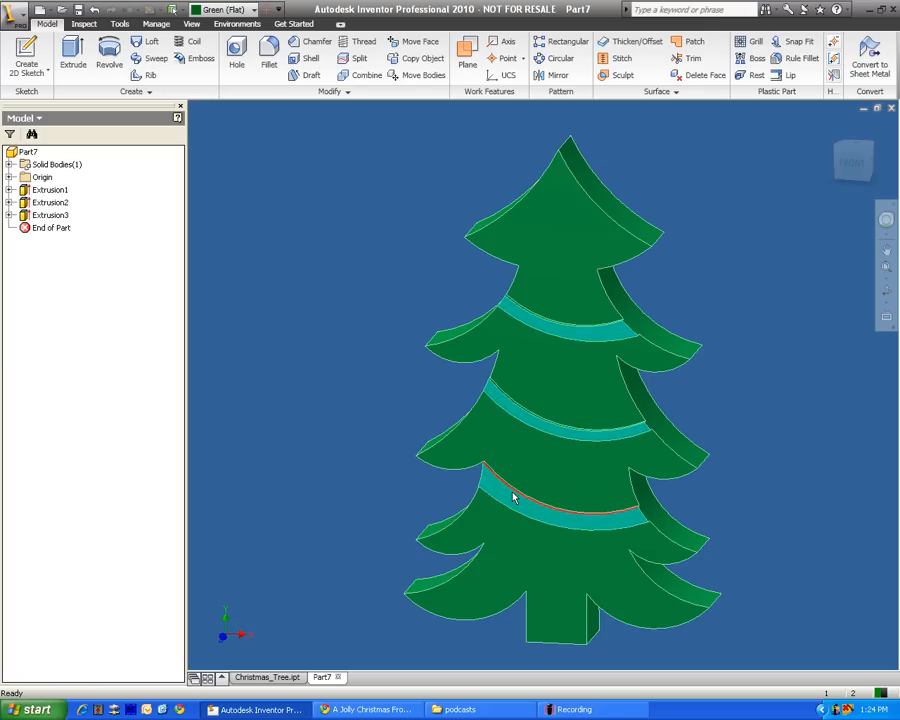
right_click(512, 505)
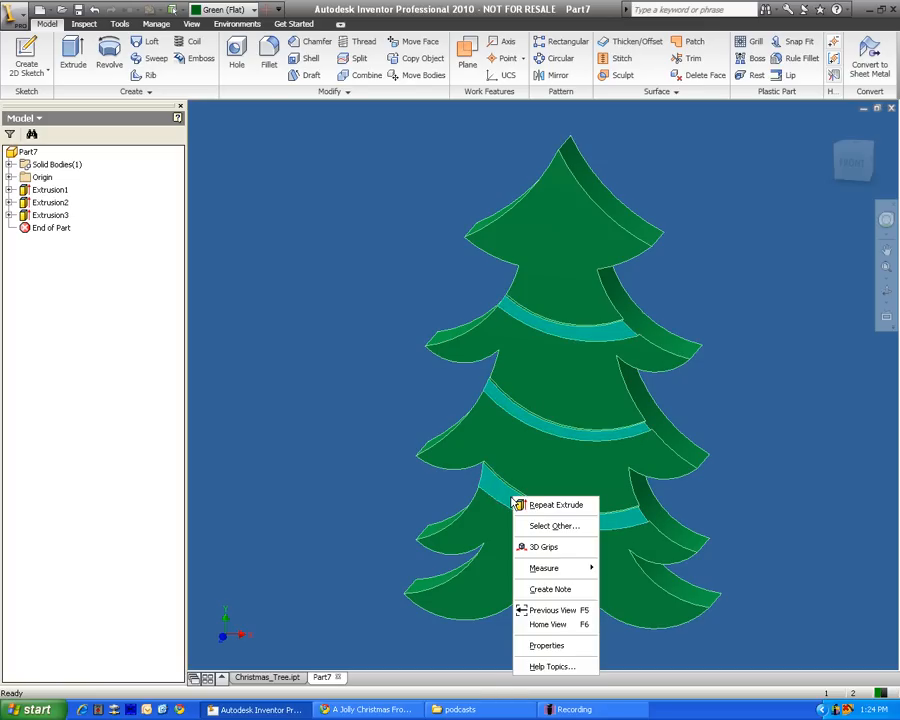
click(549, 647)
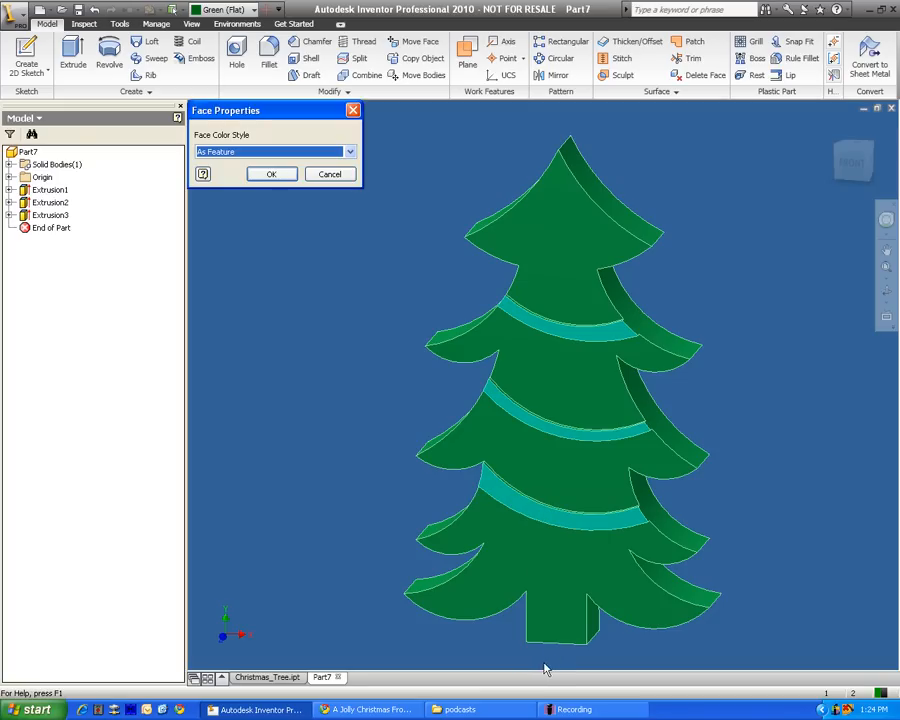
click(351, 153)
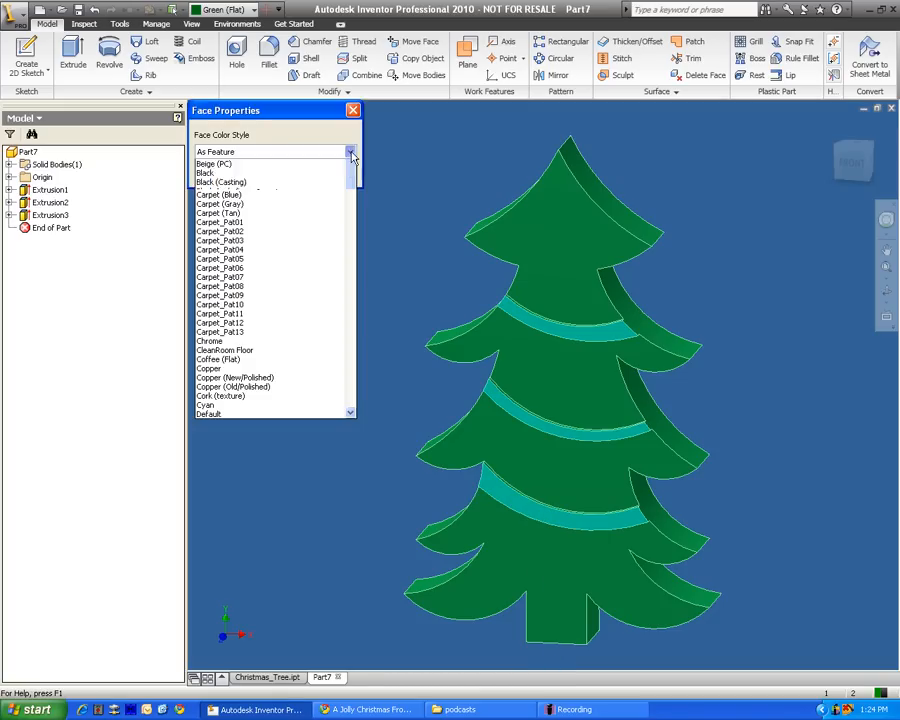
scroll(271, 489, down, 1)
scroll(271, 489, down, 9)
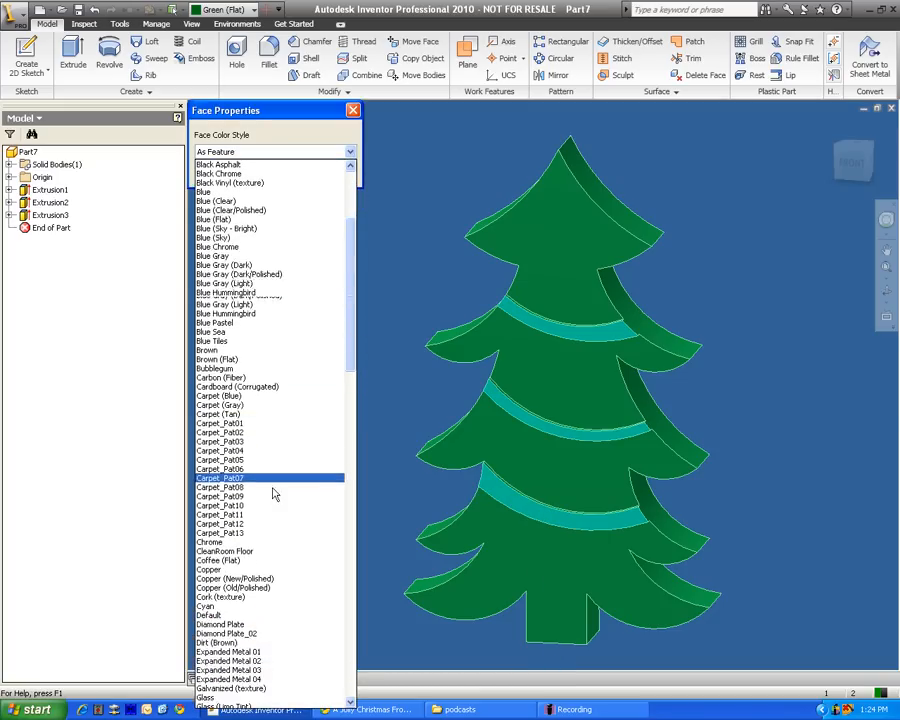
drag(350, 412, 363, 616)
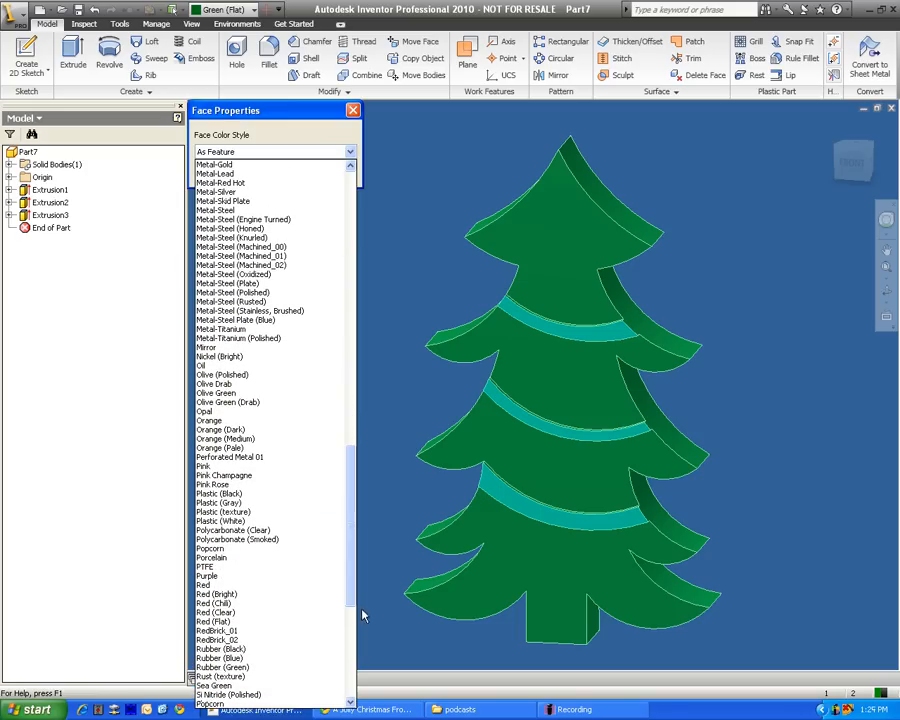
click(265, 595)
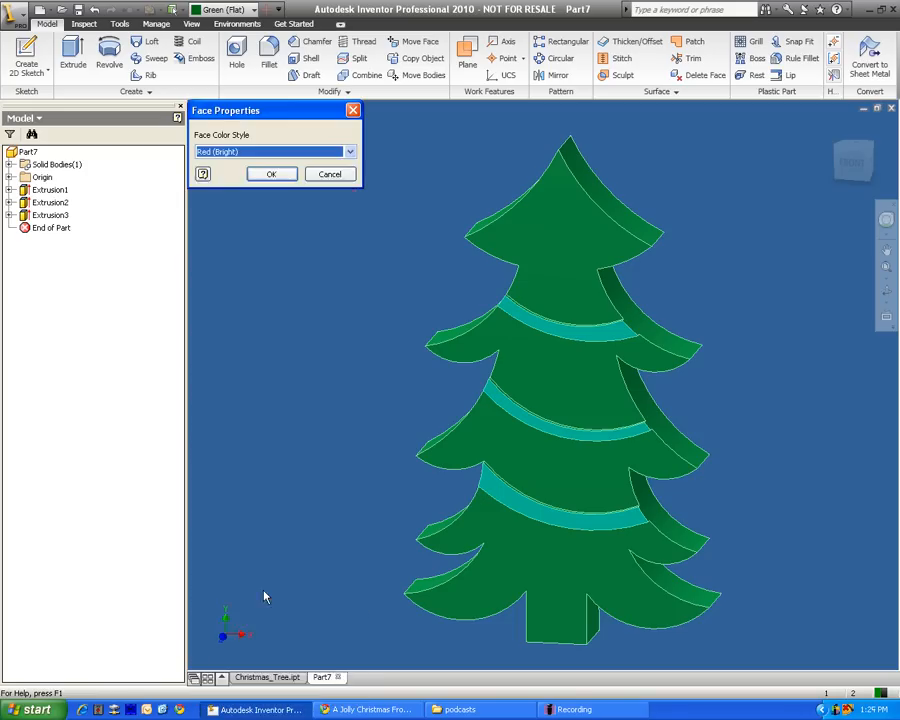
click(271, 174)
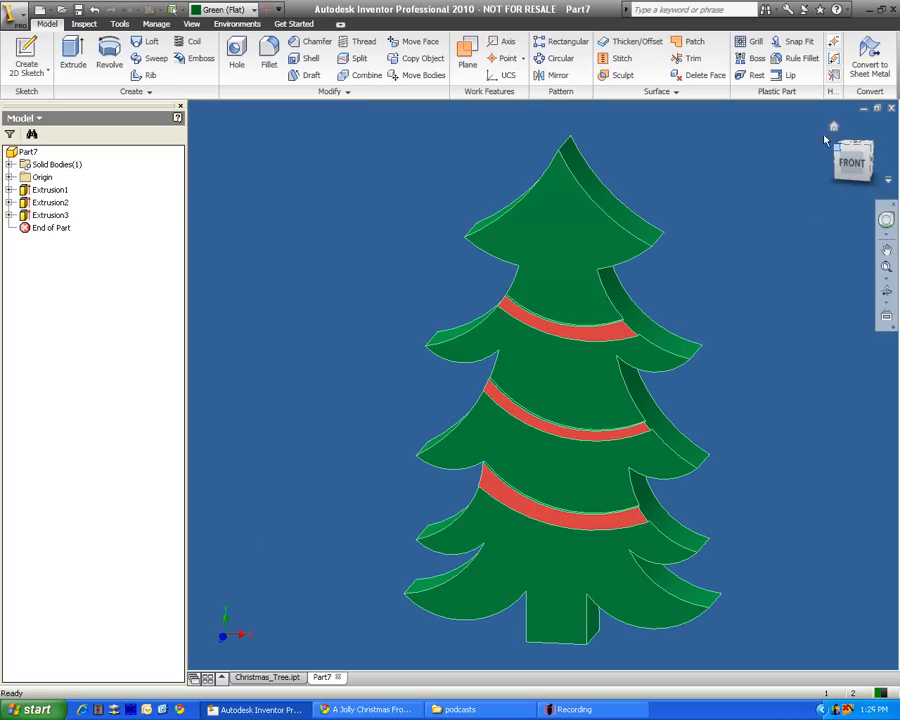
click(852, 162)
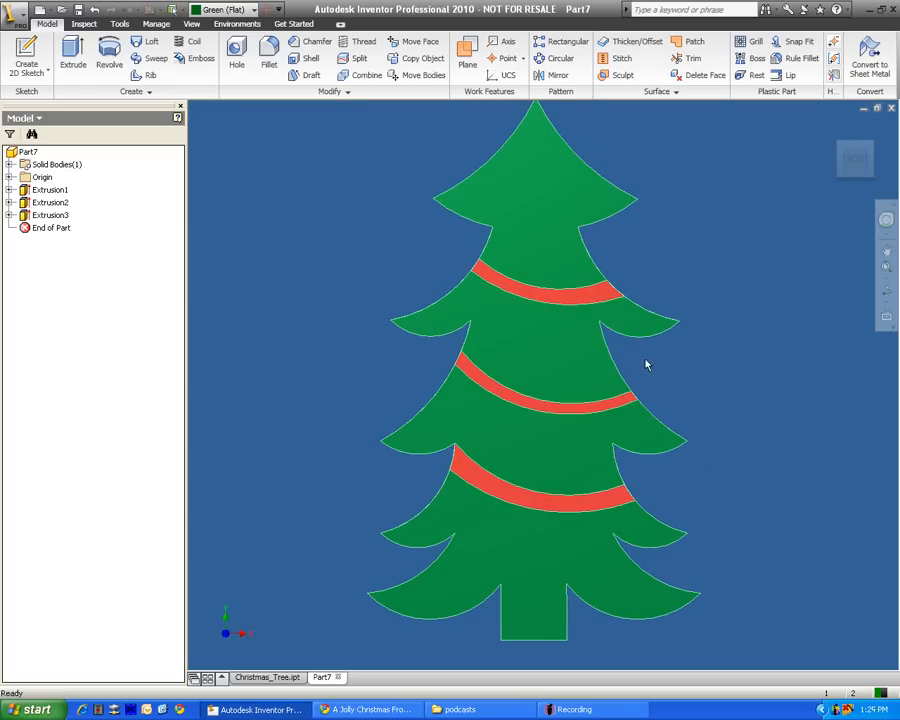